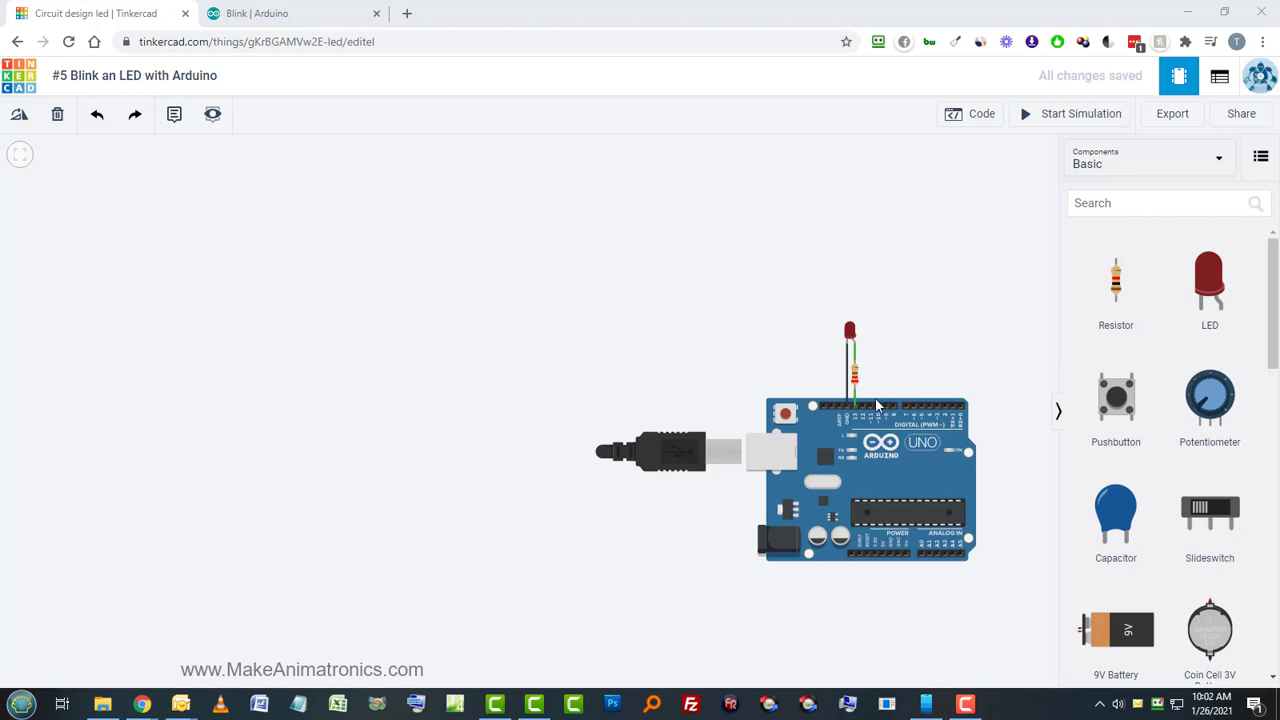
# Step: Start the simulation of the Arduino with the external red LED and resistor on pin 13
pyautogui.click(1102, 121)
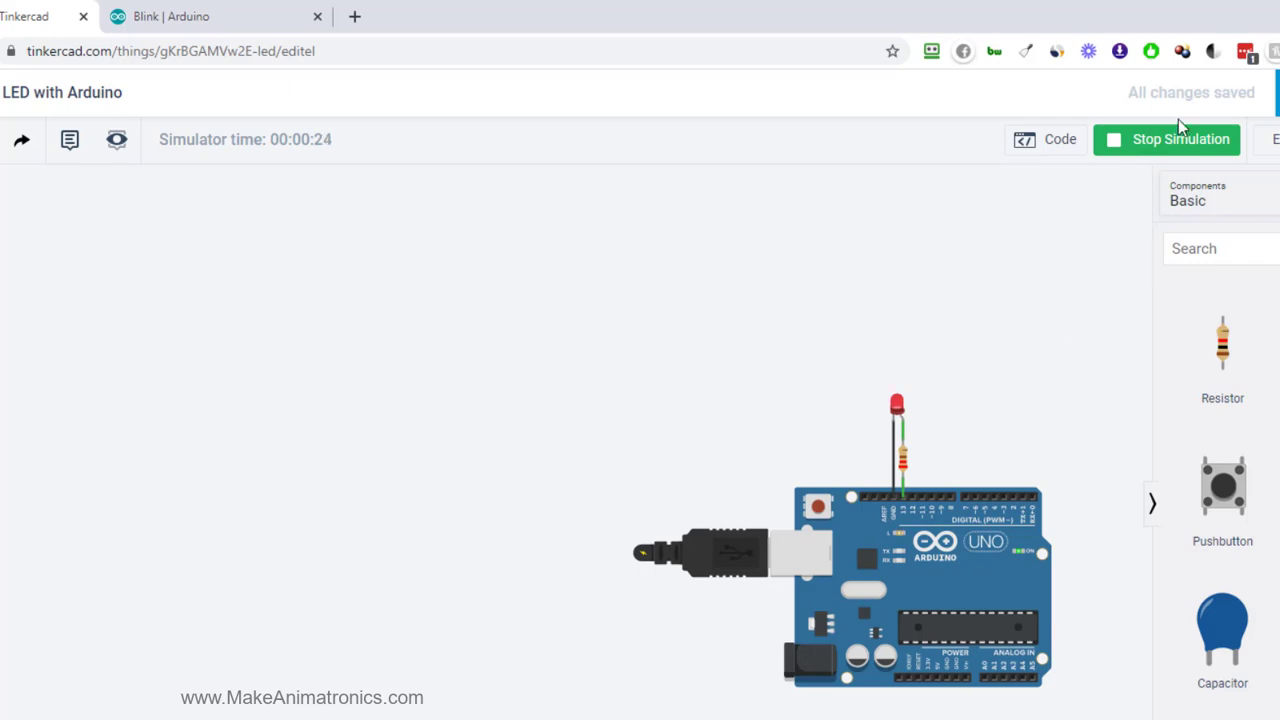
# Step: Stop the simulation, delete the Arduino, LED and resistor, and list the Arduino starter circuits
pyautogui.click(1176, 143)
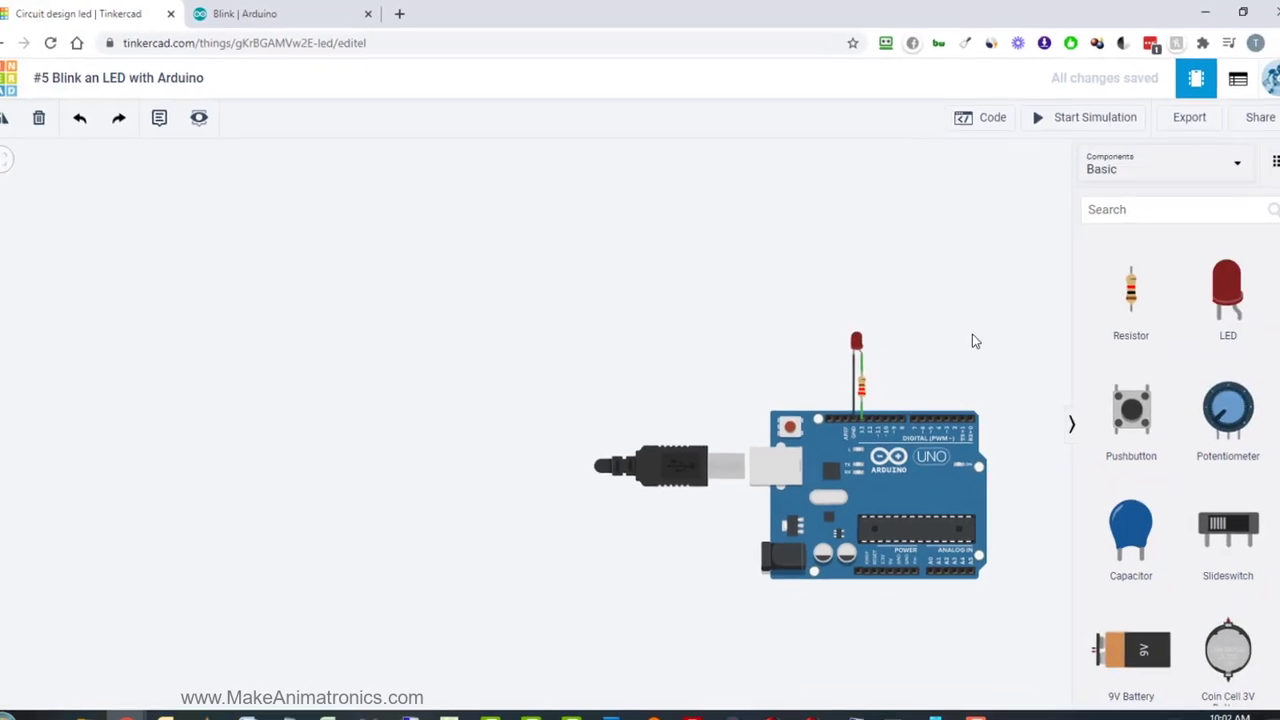
pyautogui.moveTo(964, 322); pyautogui.dragTo(586, 553)
pyautogui.press('Delete')
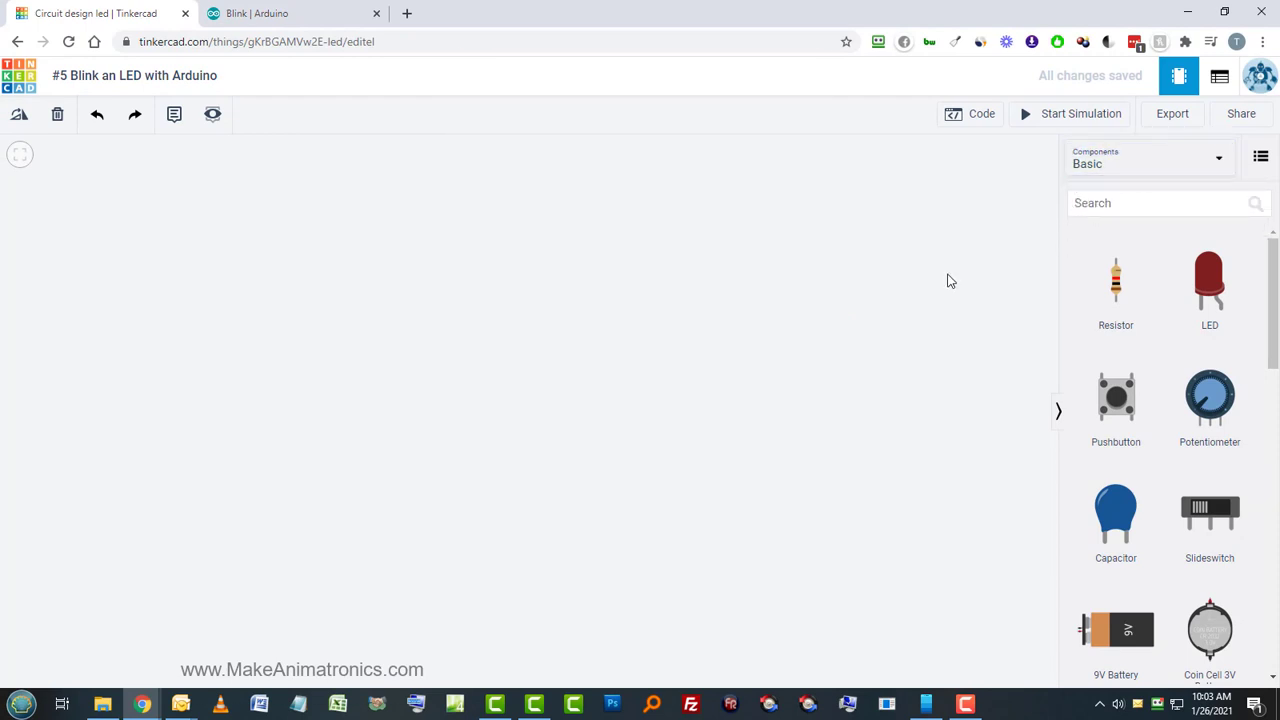
pyautogui.click(1118, 161)
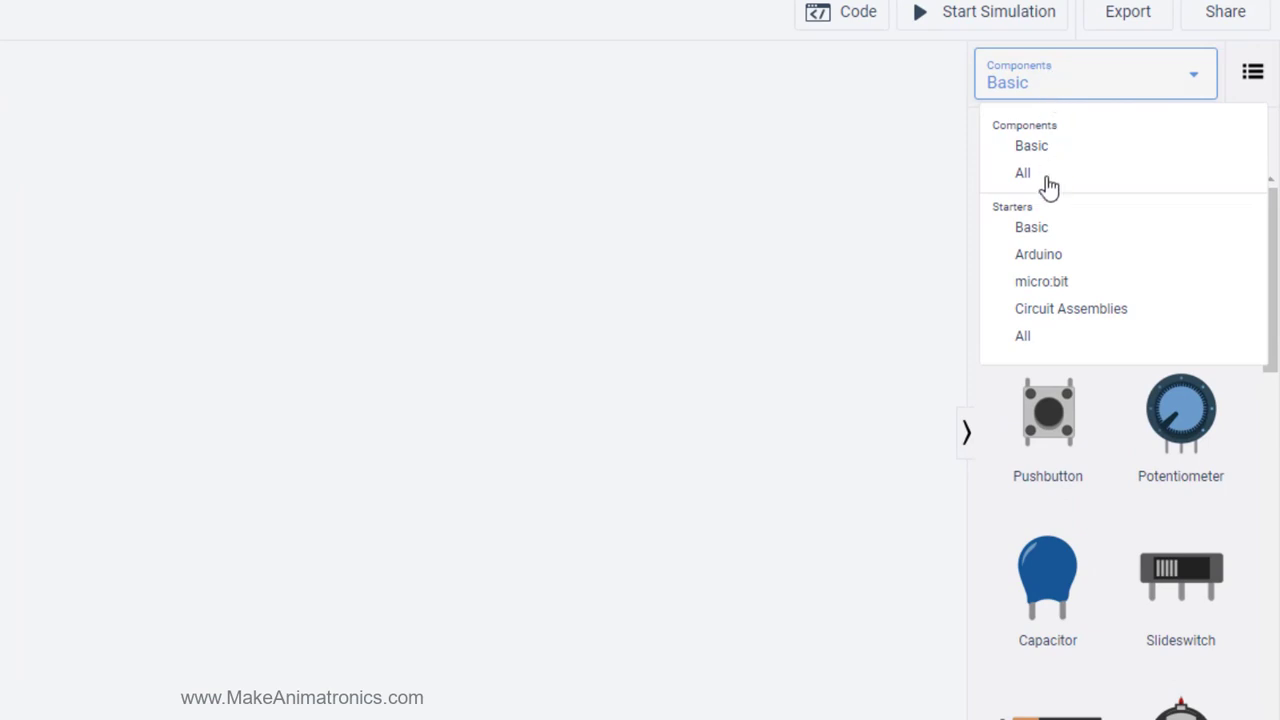
pyautogui.click(1076, 258)
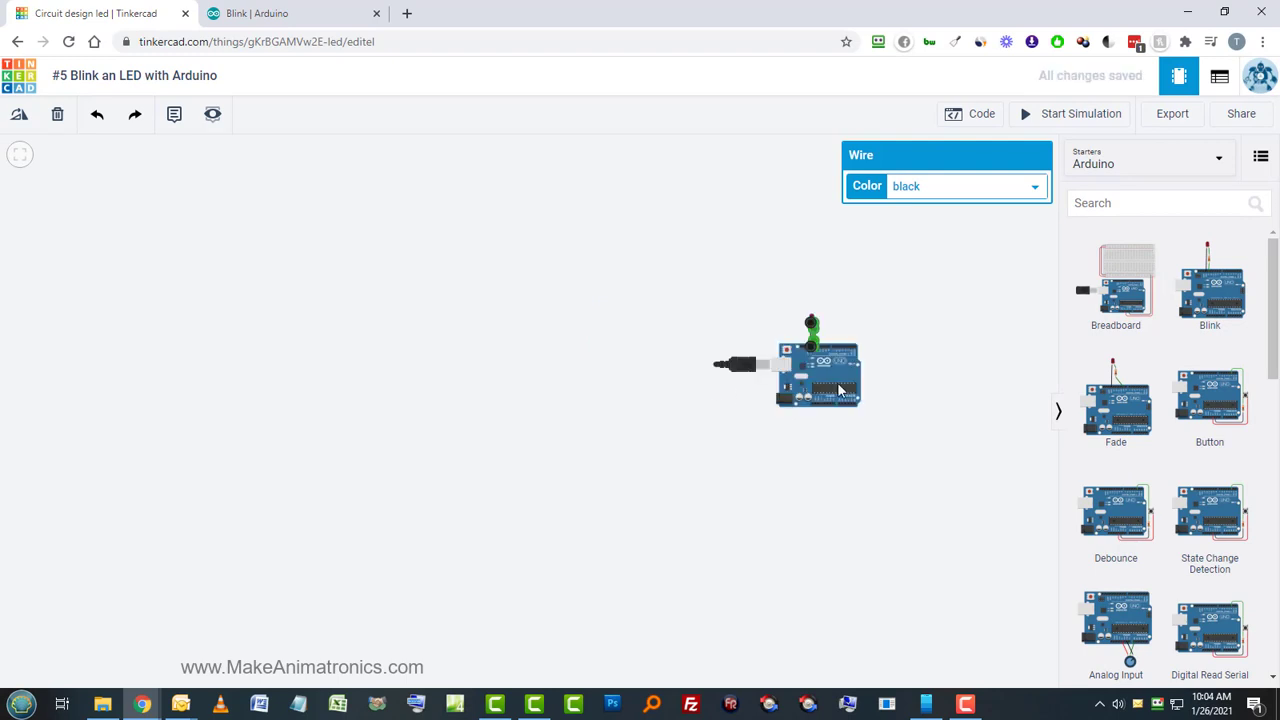
# Step: Place the Blink starter and delete its LED, resistor and wire, leaving the bare Arduino Uno
pyautogui.click(832, 387)
pyautogui.scroll(5, 832, 386)
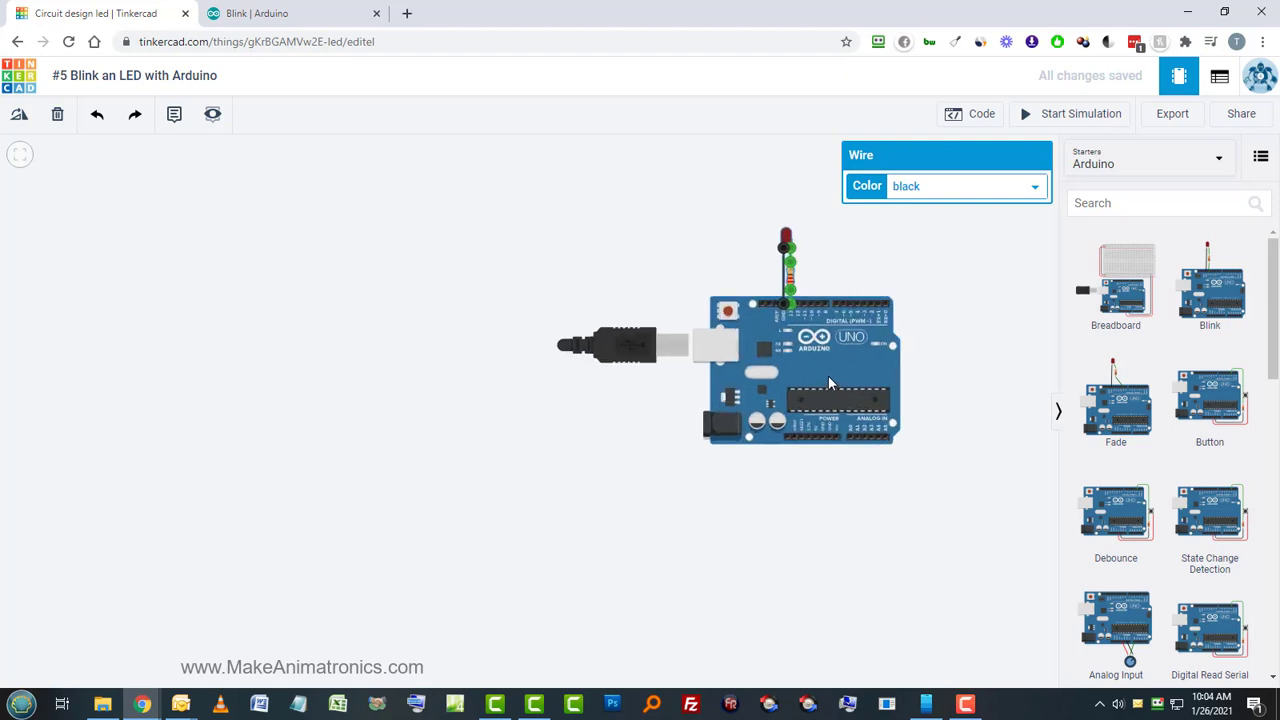
pyautogui.click(743, 243)
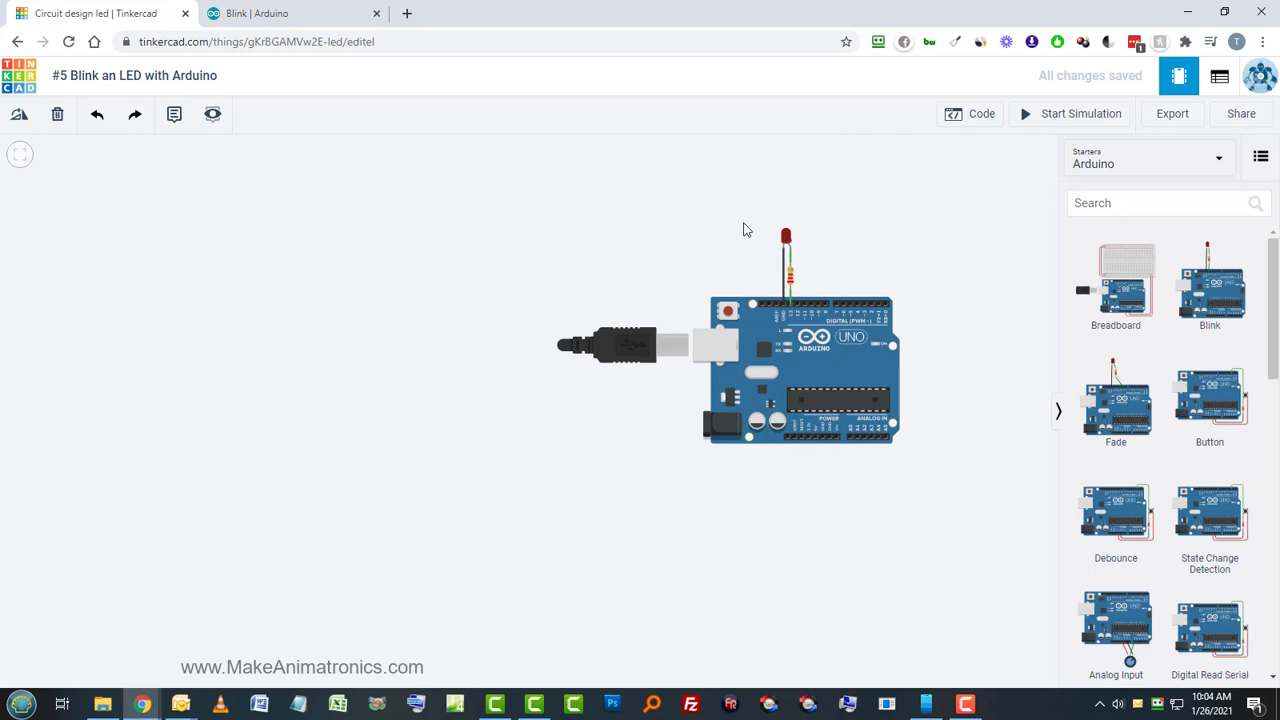
pyautogui.moveTo(743, 222); pyautogui.dragTo(837, 296)
pyautogui.press('Delete')
# Step: Show the Blink code as Blocks + Text, then switch back to Blocks only
pyautogui.click(955, 114)
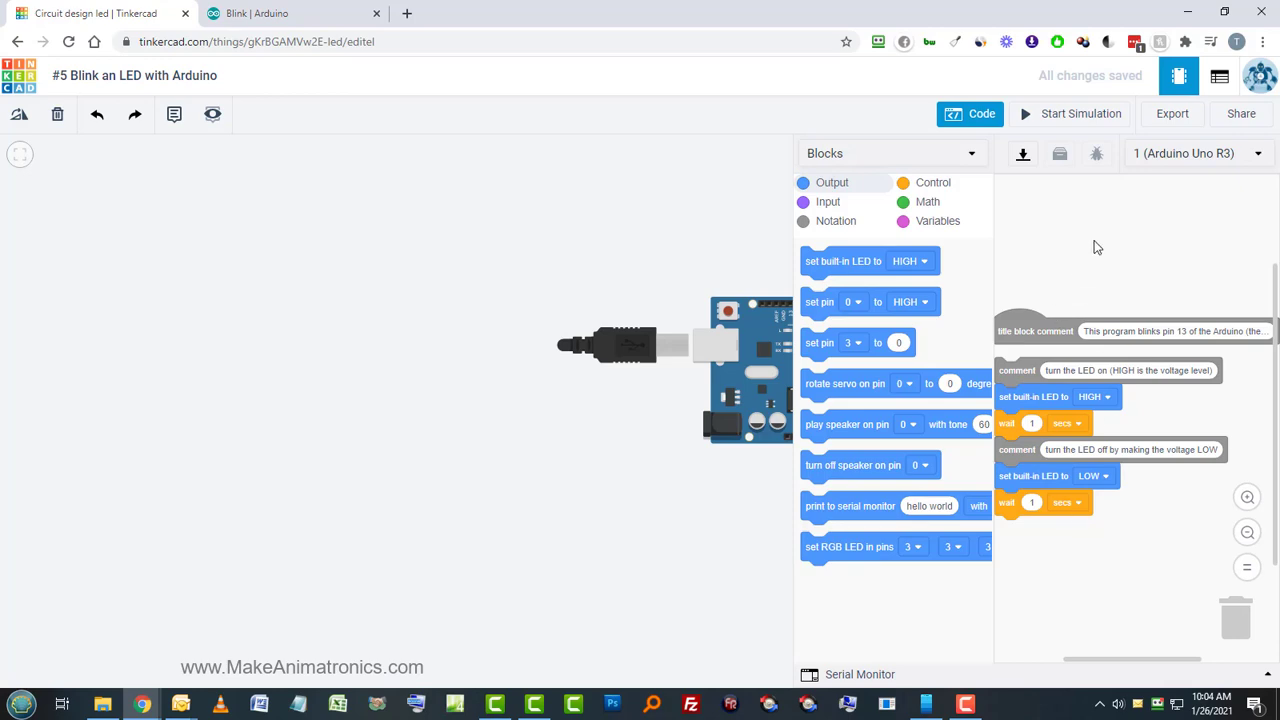
pyautogui.click(908, 160)
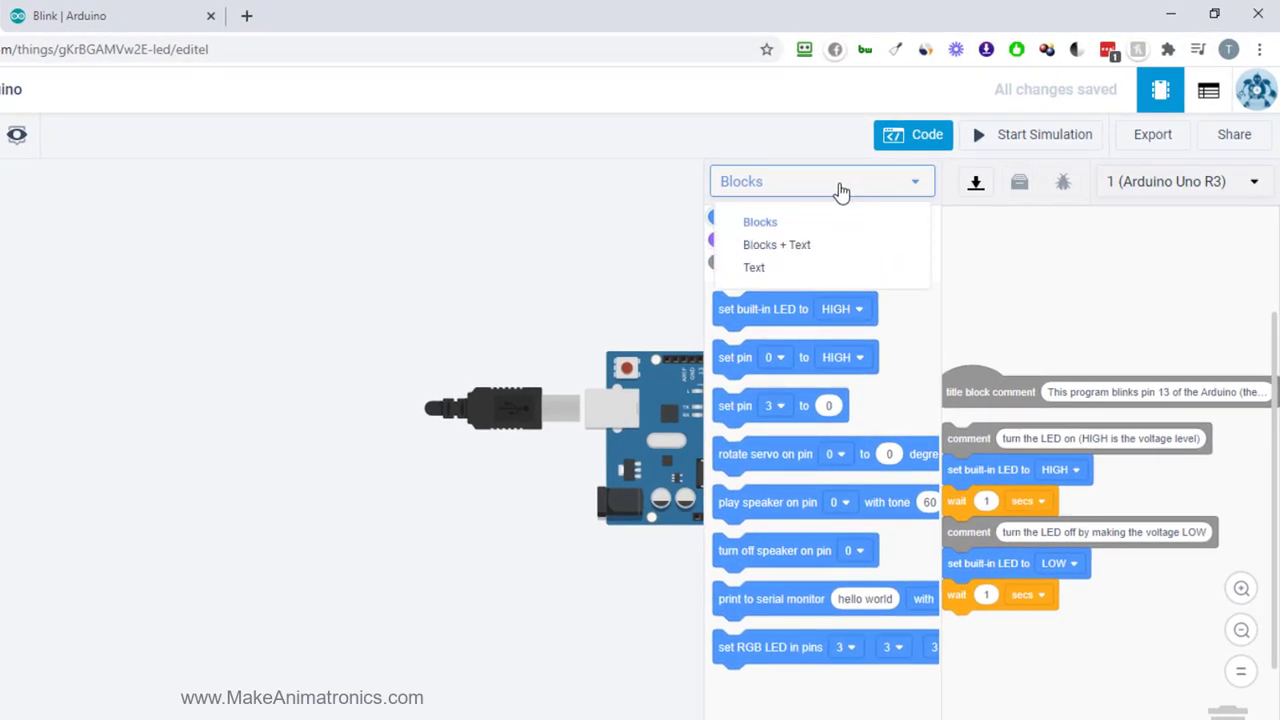
pyautogui.click(797, 248)
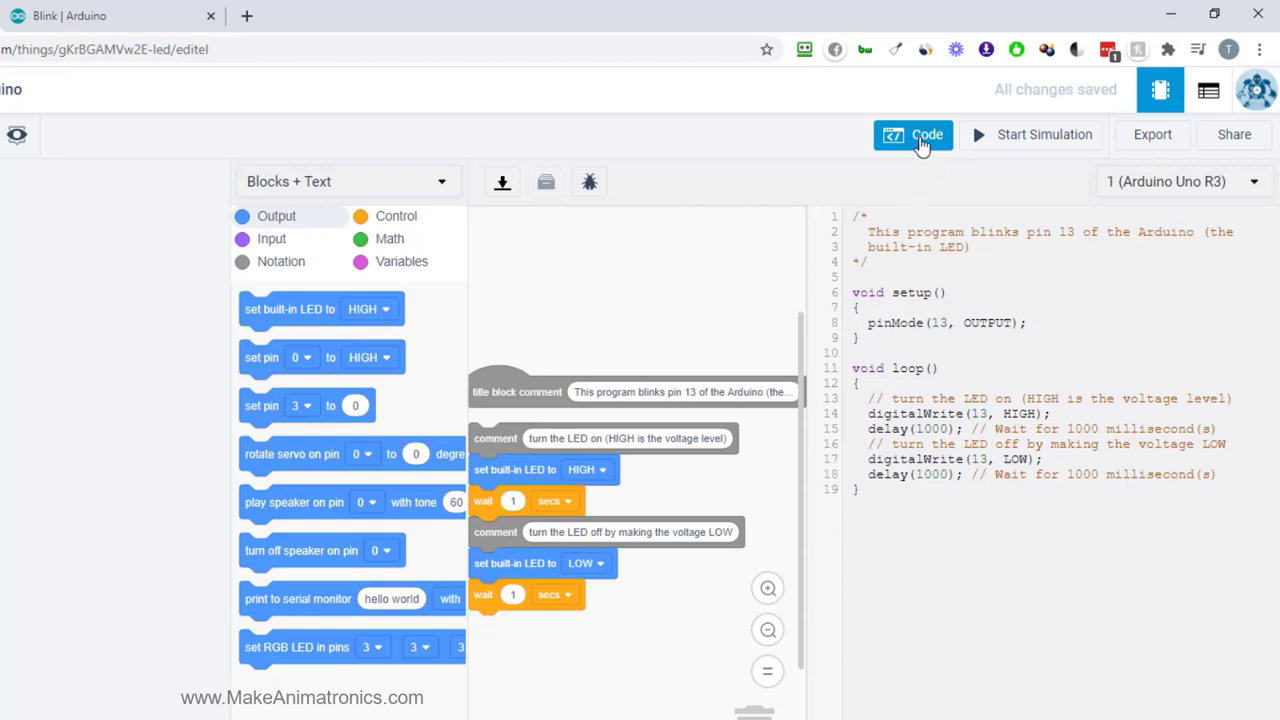
pyautogui.click(351, 182)
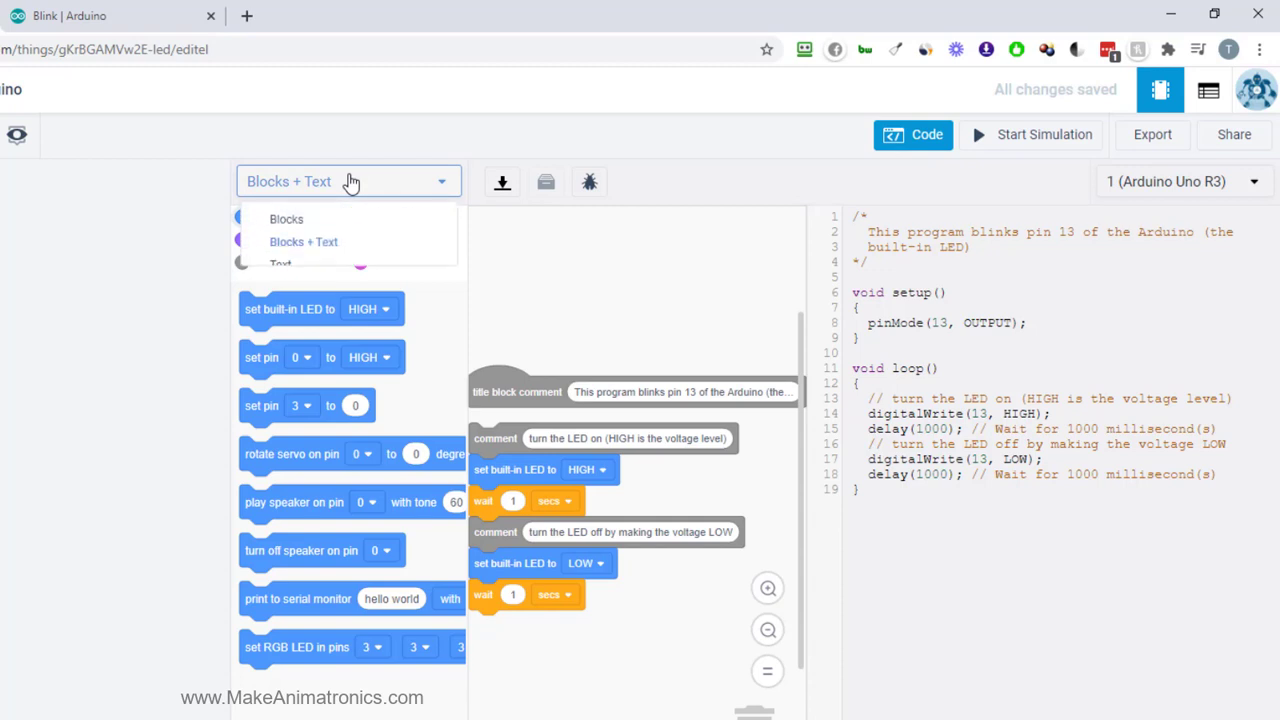
pyautogui.click(322, 224)
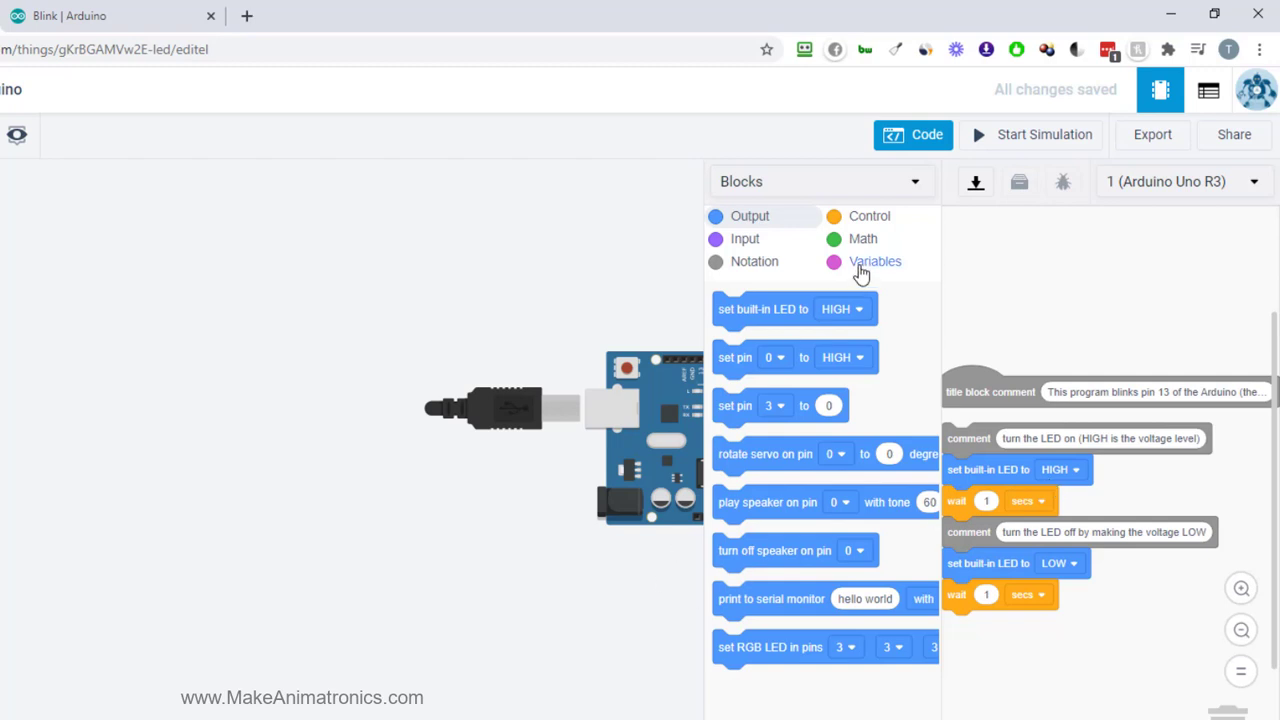
# Step: Run the simulation, watching the Arduino's built-in L LED blink up close, then stop it
pyautogui.click(922, 134)
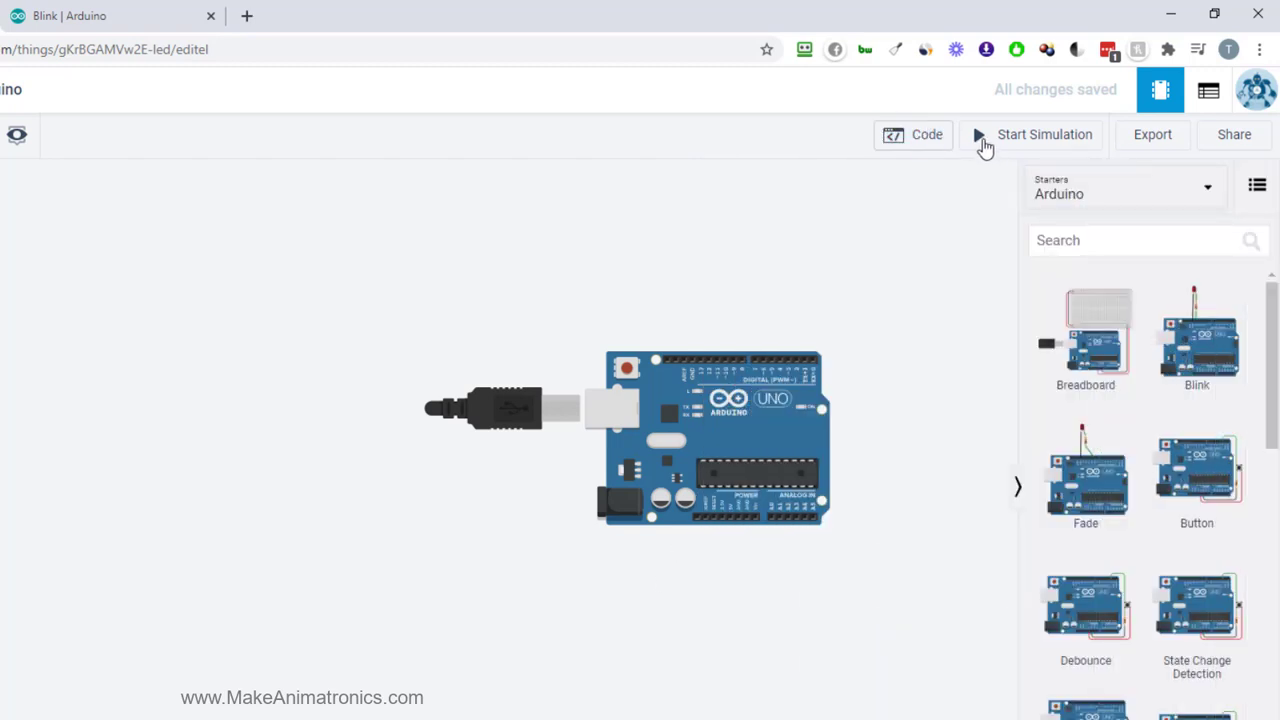
pyautogui.click(1032, 140)
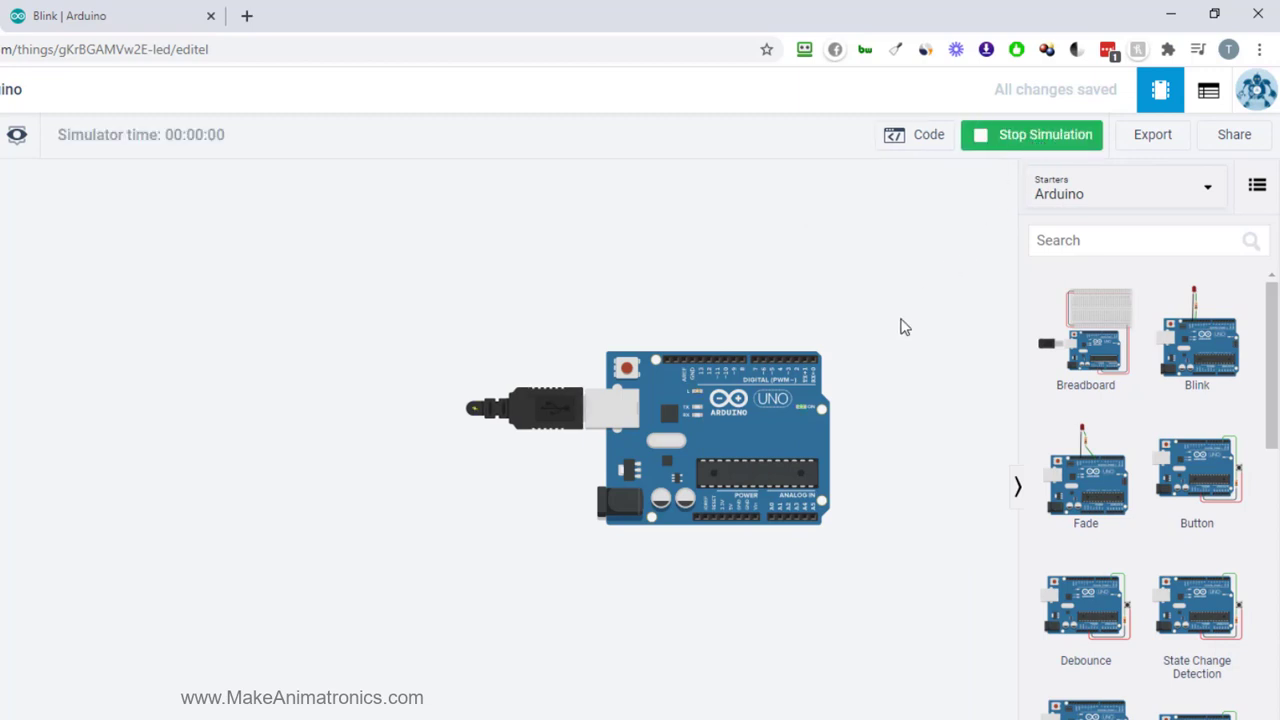
pyautogui.scroll(5, 695, 410)
pyautogui.click(701, 403)
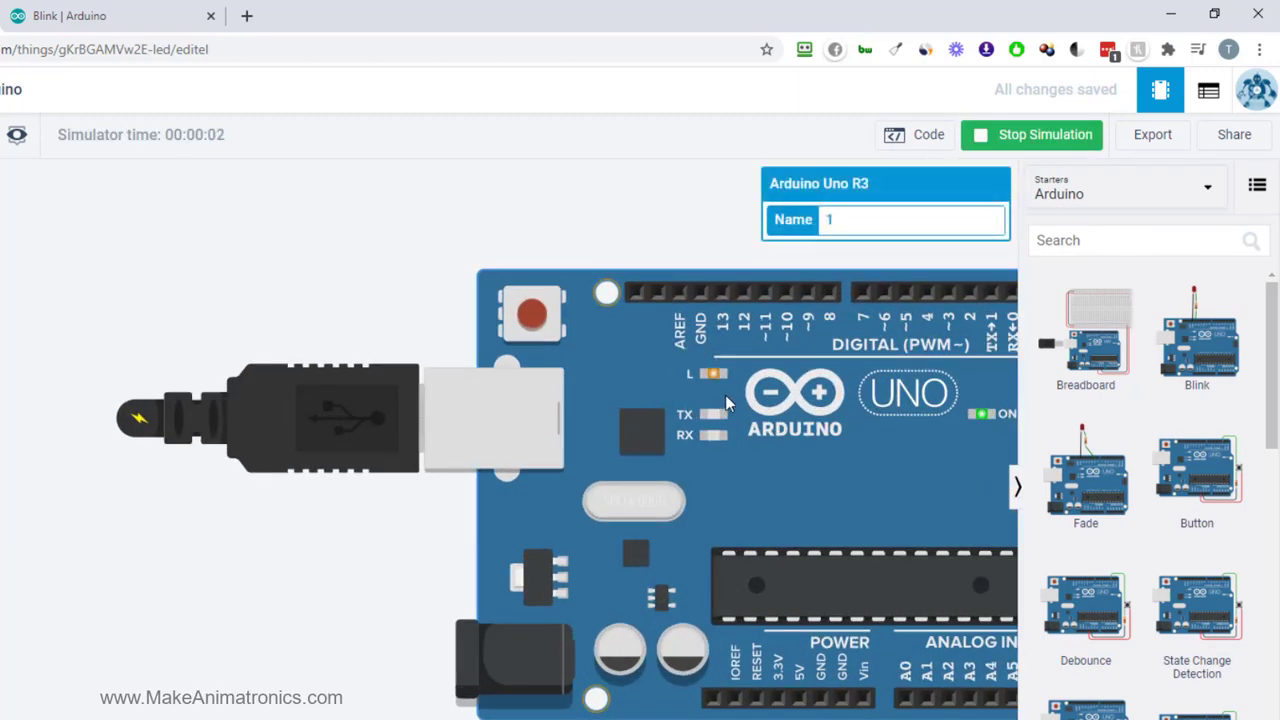
pyautogui.scroll(1, 727, 403)
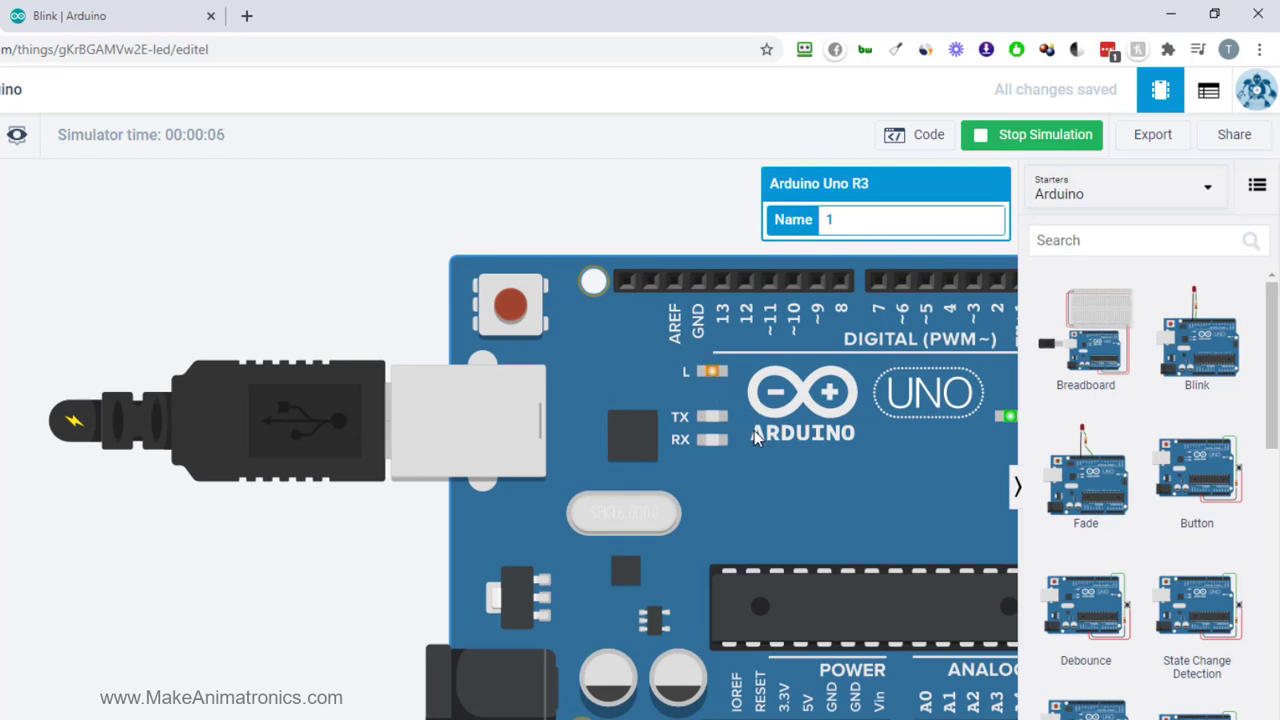
pyautogui.scroll(-3, 754, 436)
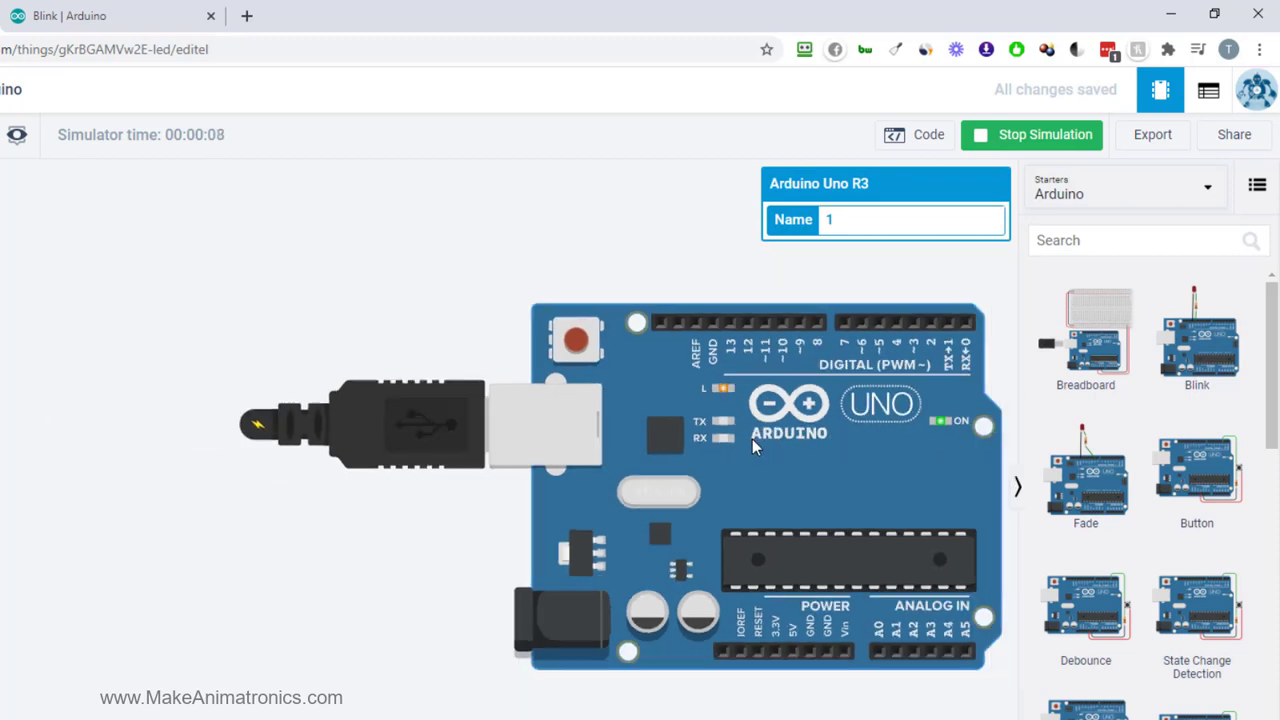
pyautogui.scroll(-2, 751, 439)
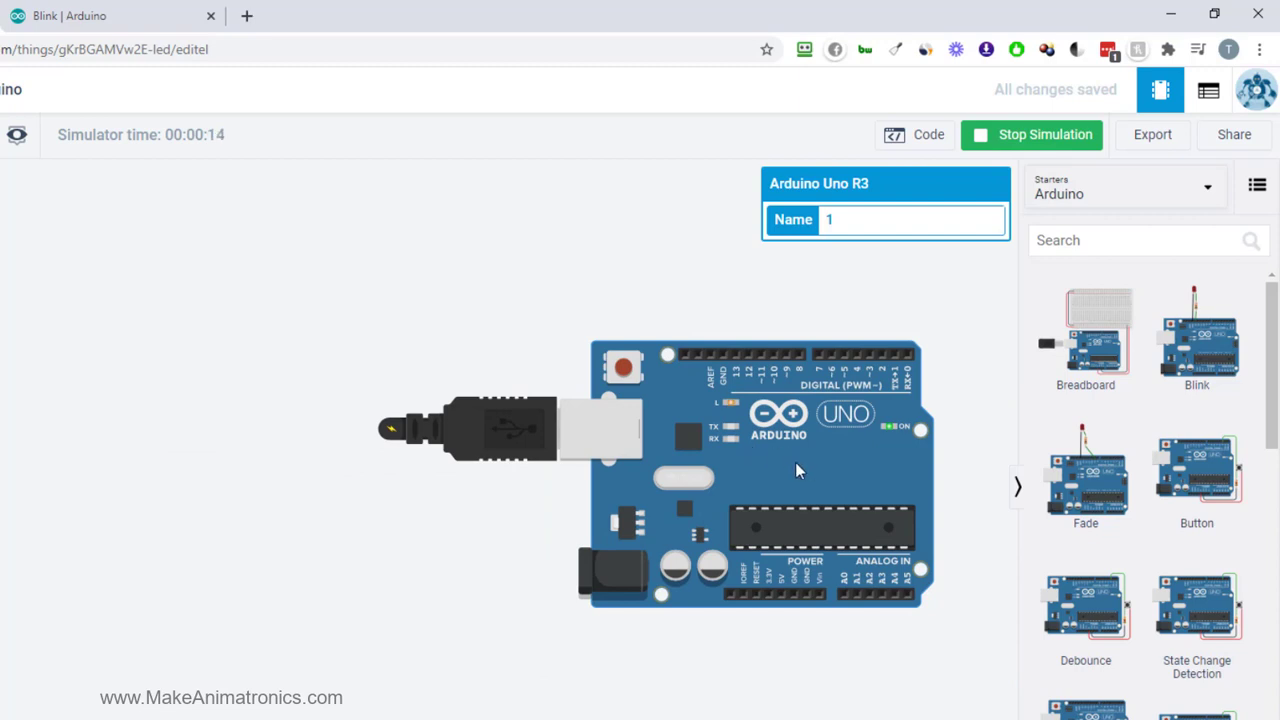
pyautogui.click(995, 135)
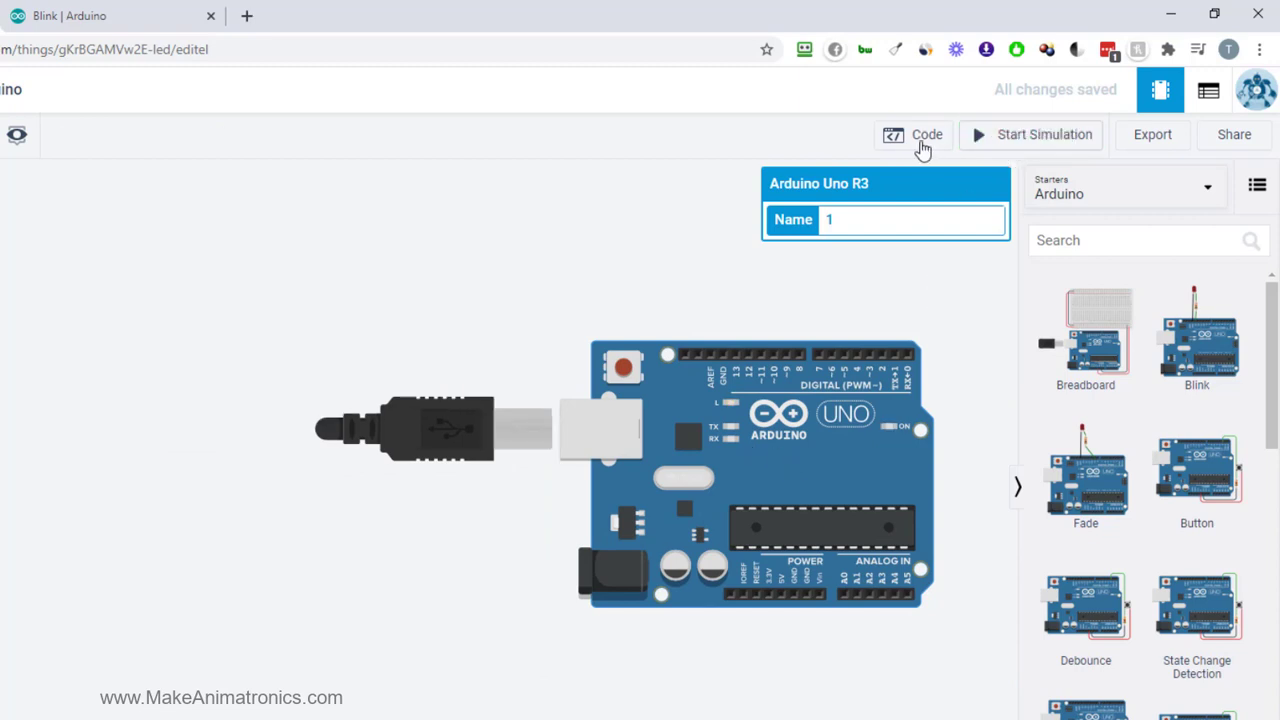
# Step: Show the Blocks code editor and move the Arduino board left to keep it visible
pyautogui.click(922, 140)
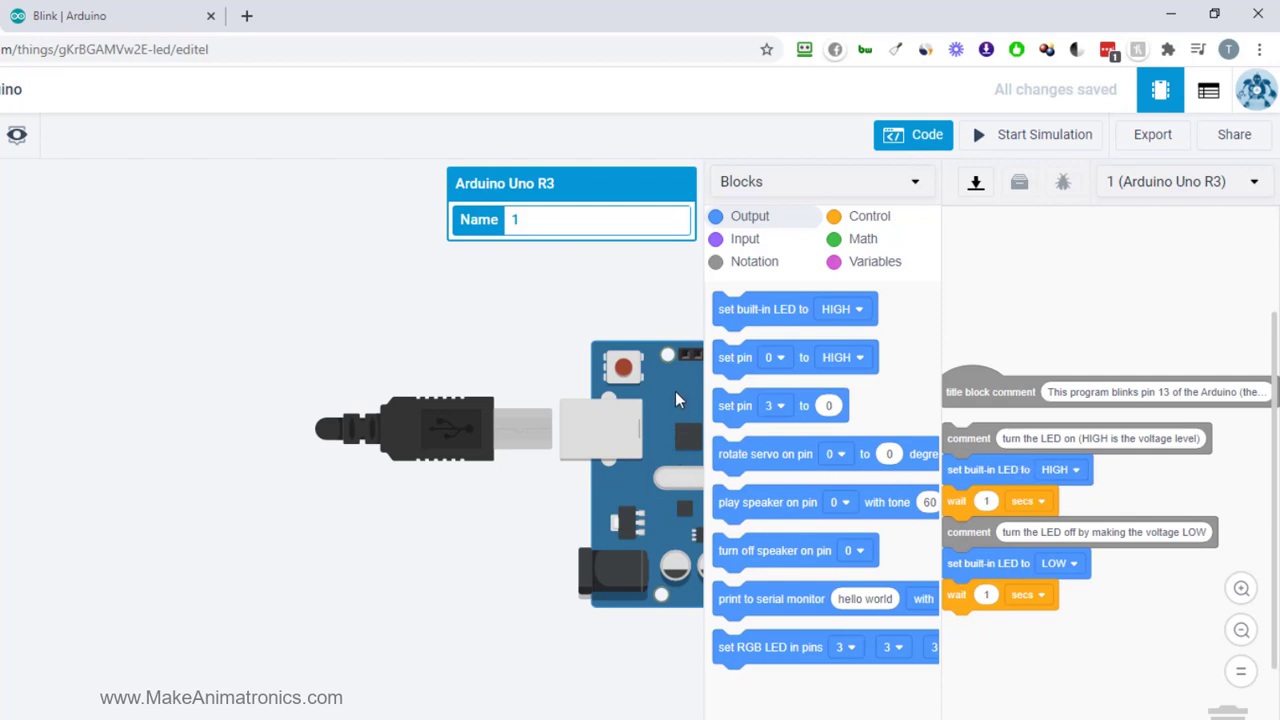
pyautogui.moveTo(675, 398); pyautogui.dragTo(636, 420)
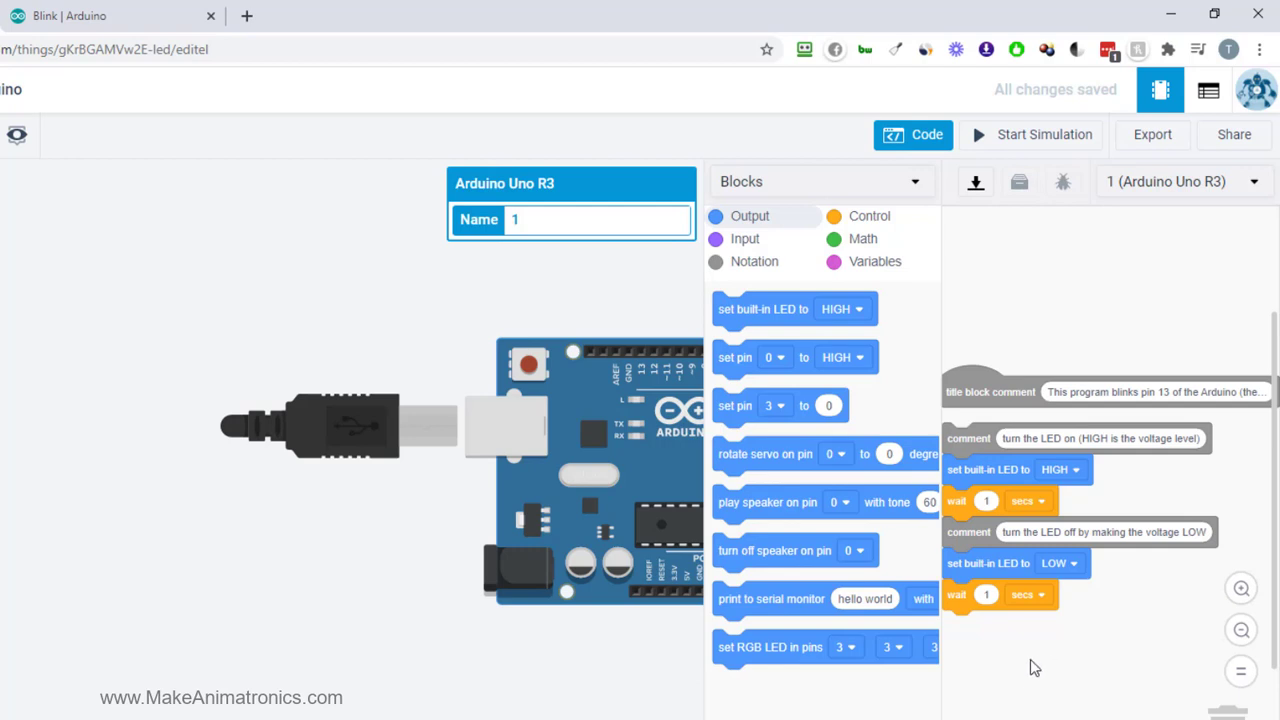
# Step: Delete the existing LED block stack and both comment blocks, emptying the program
pyautogui.moveTo(985, 470); pyautogui.dragTo(890, 420)
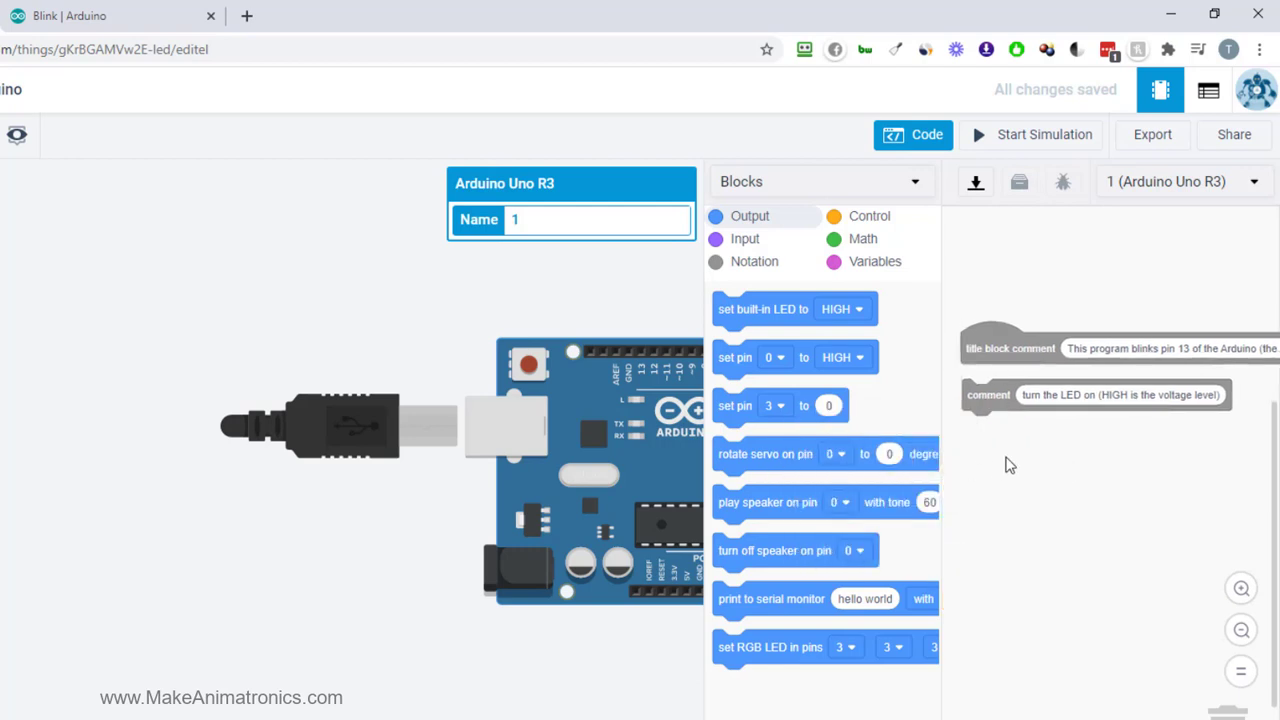
pyautogui.moveTo(1031, 397); pyautogui.dragTo(780, 410)
pyautogui.moveTo(1012, 352); pyautogui.dragTo(850, 362)
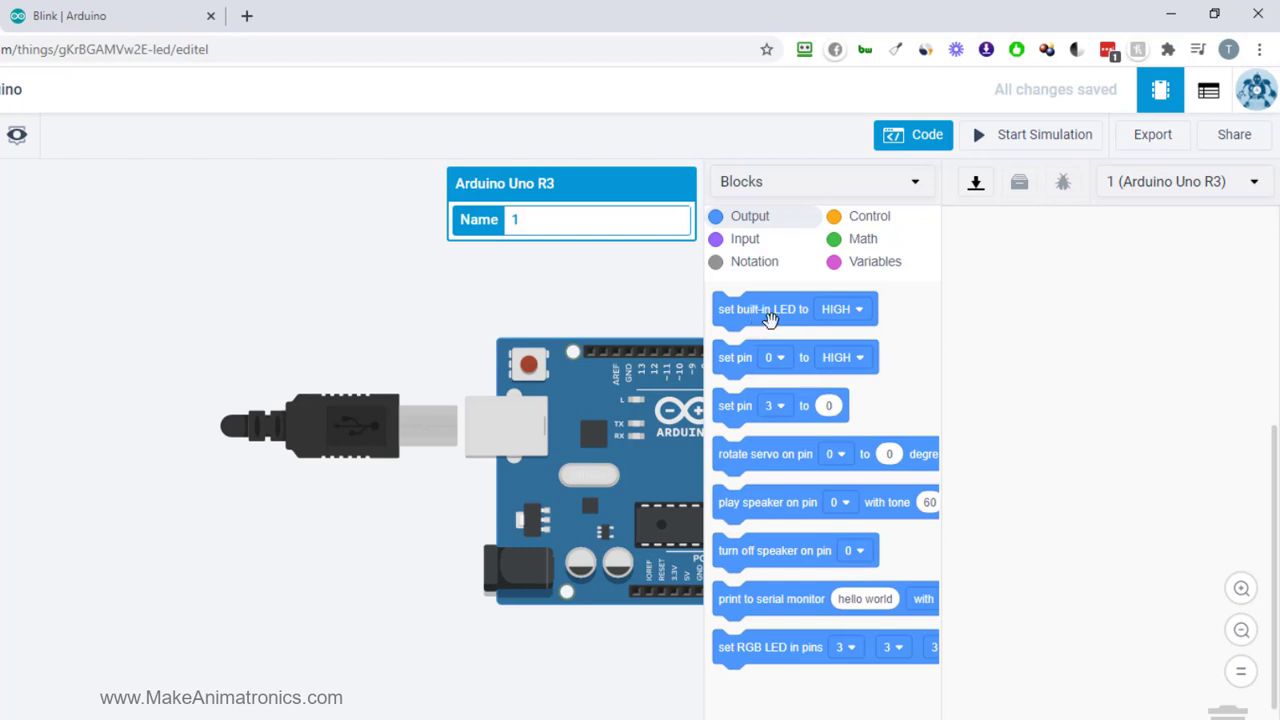
# Step: Add a 'set built-in LED to HIGH' block followed by 'wait 1 secs'
pyautogui.moveTo(791, 309); pyautogui.dragTo(1080, 382)
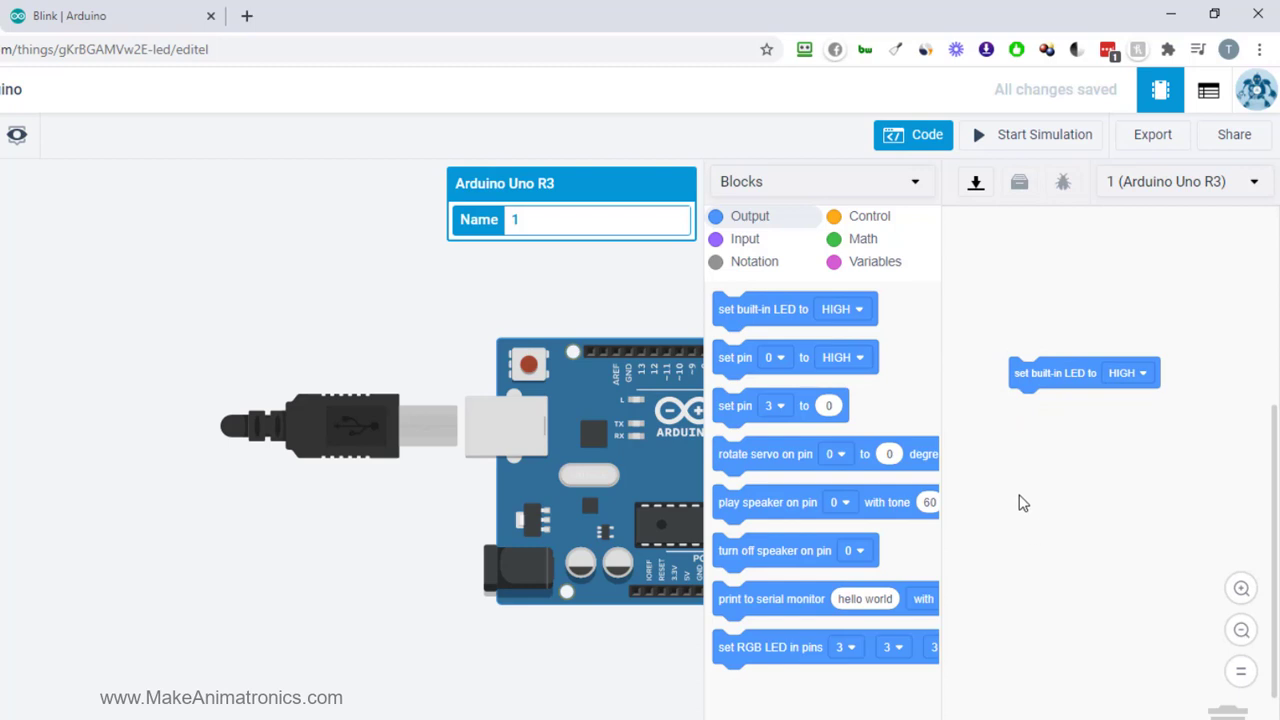
pyautogui.click(866, 222)
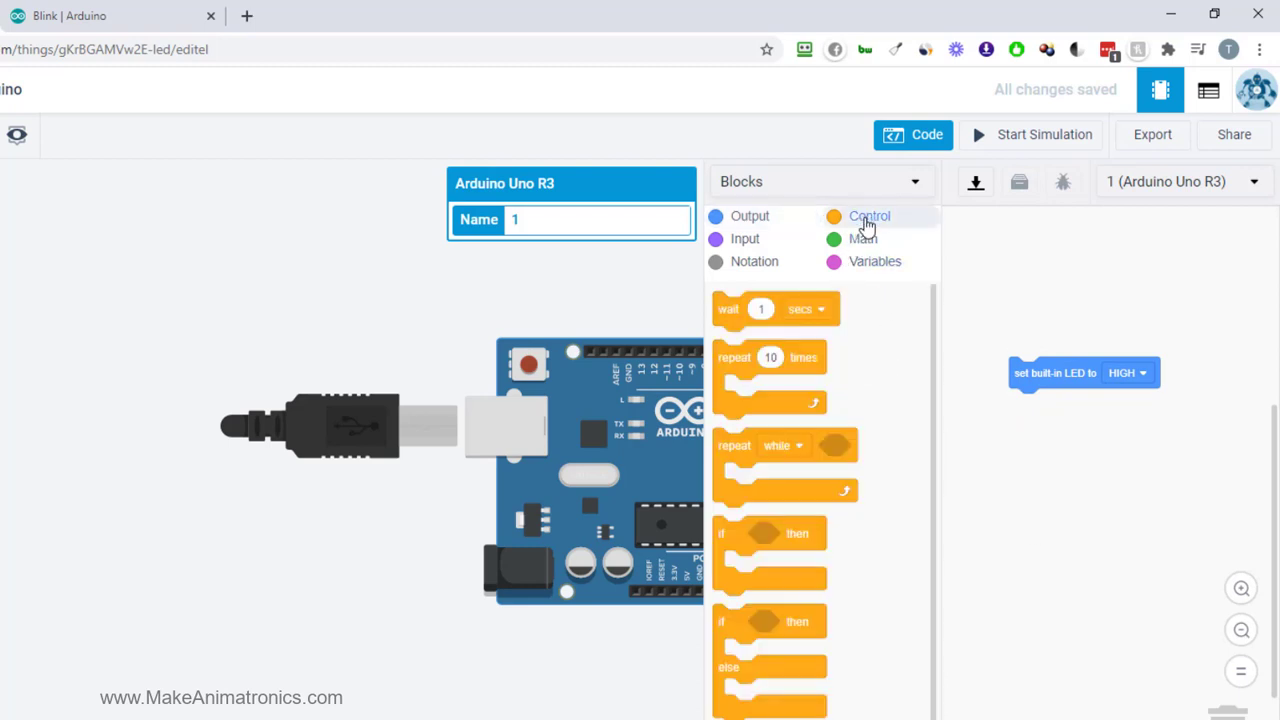
pyautogui.moveTo(734, 312); pyautogui.dragTo(1034, 418)
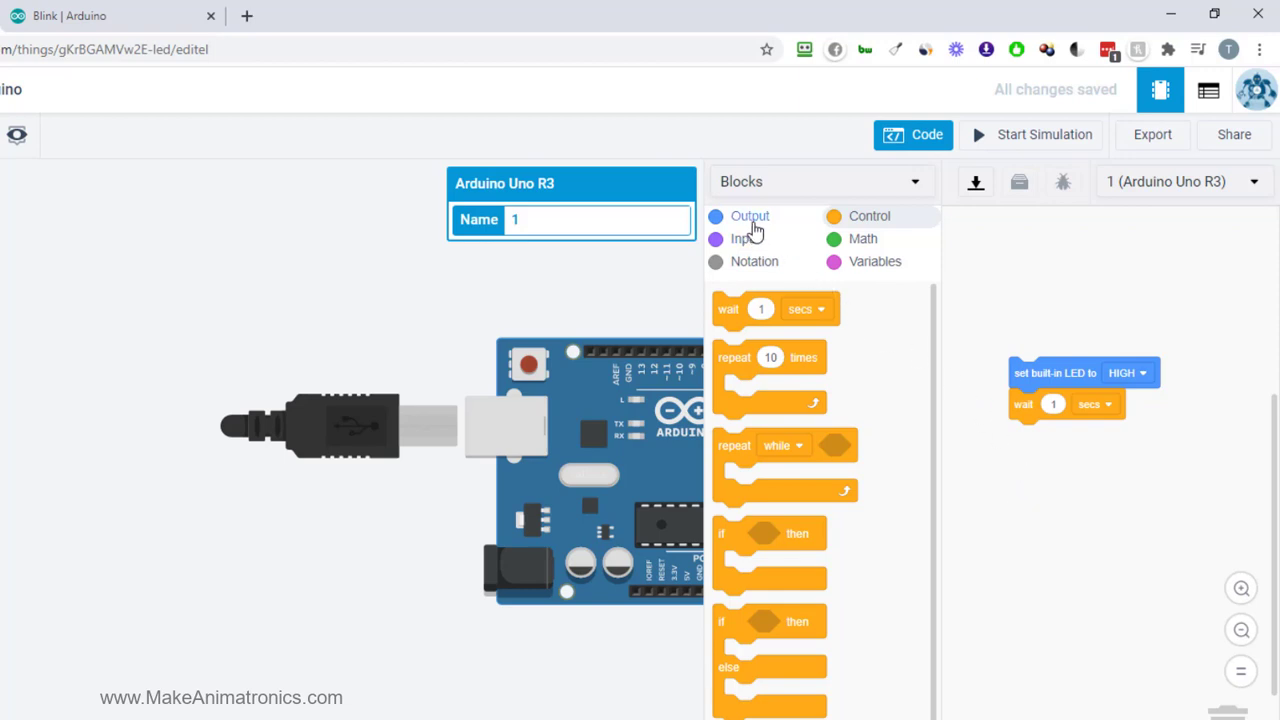
# Step: Add a 'set built-in LED to LOW' block followed by another 'wait 1 secs'
pyautogui.click(750, 217)
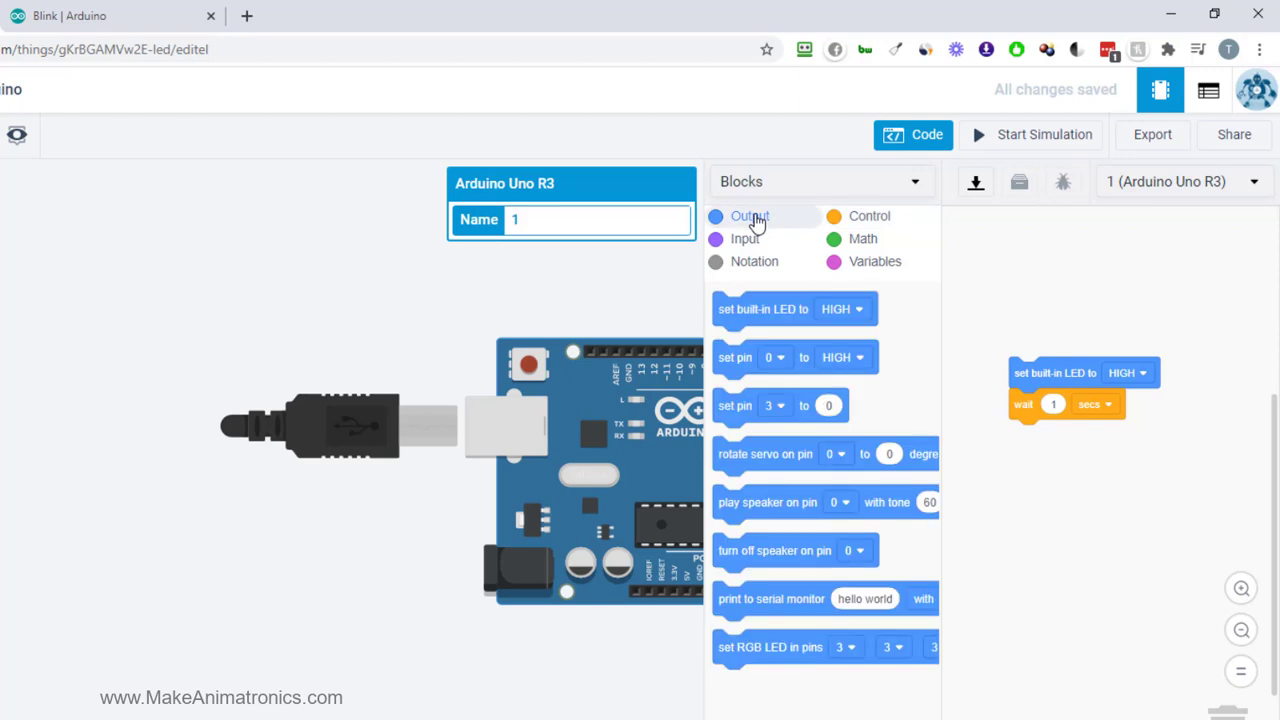
pyautogui.moveTo(772, 310); pyautogui.dragTo(1078, 462)
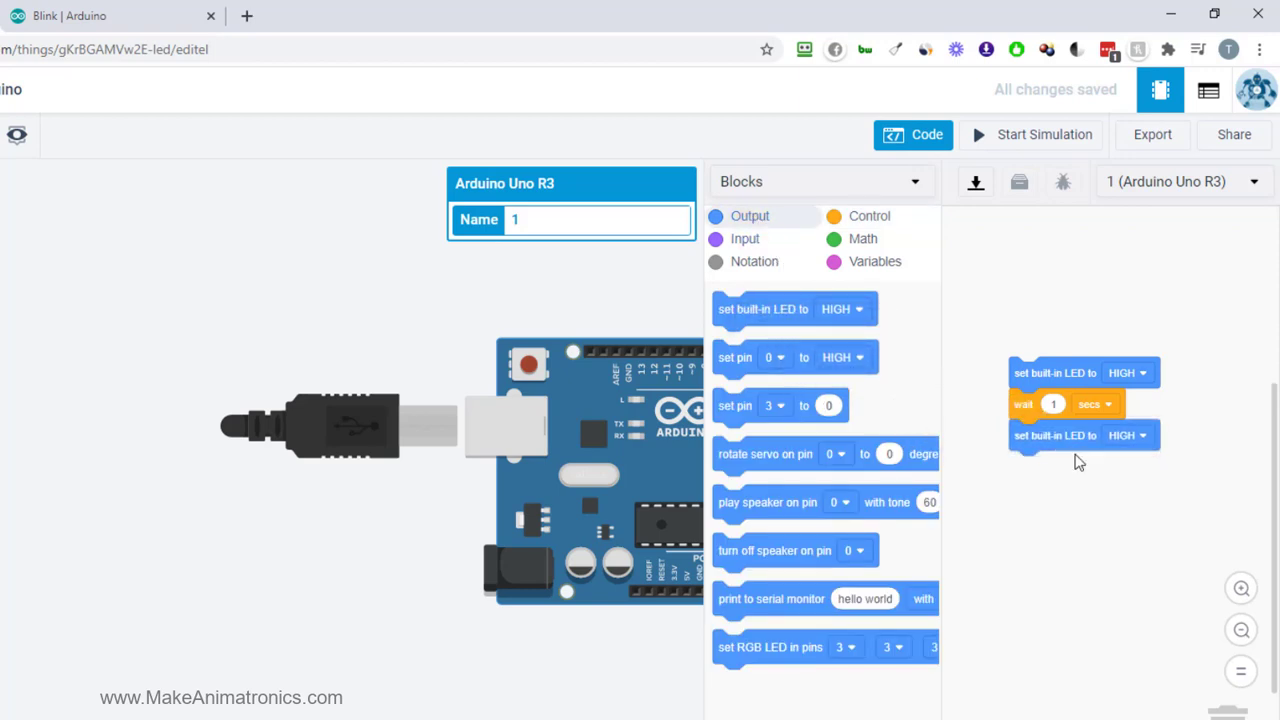
pyautogui.click(1126, 437)
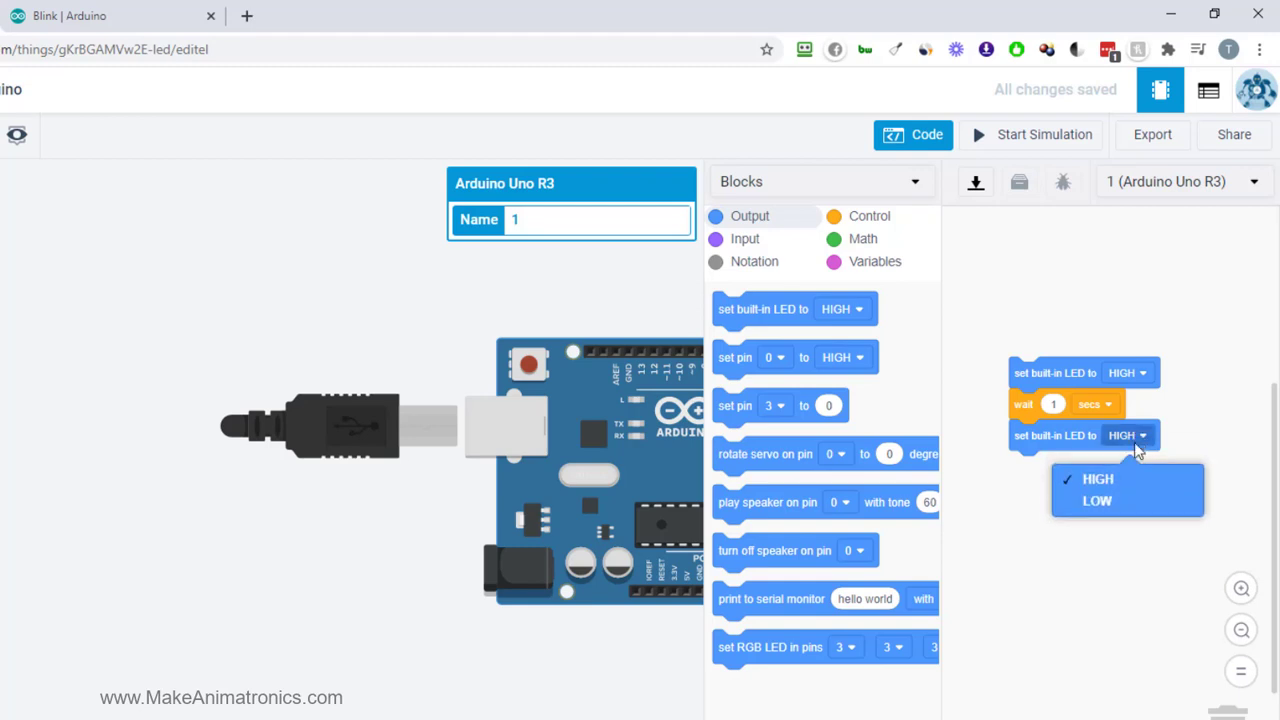
pyautogui.click(1100, 501)
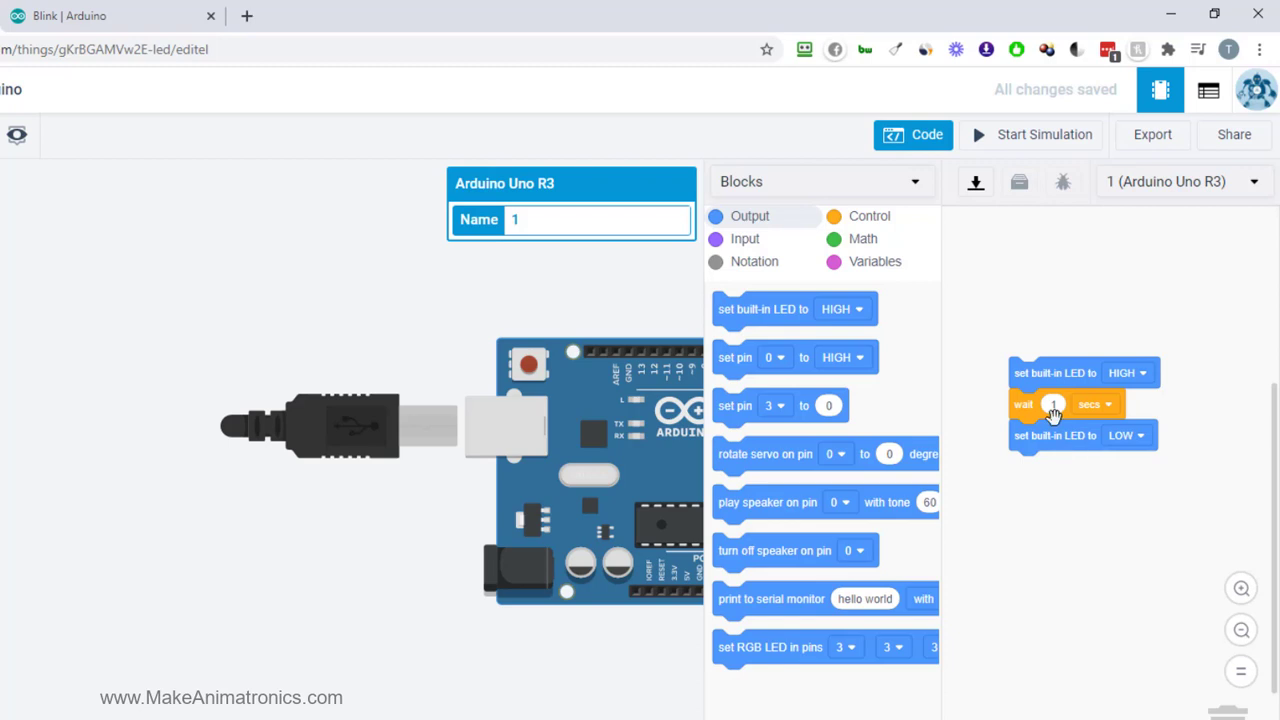
pyautogui.click(851, 217)
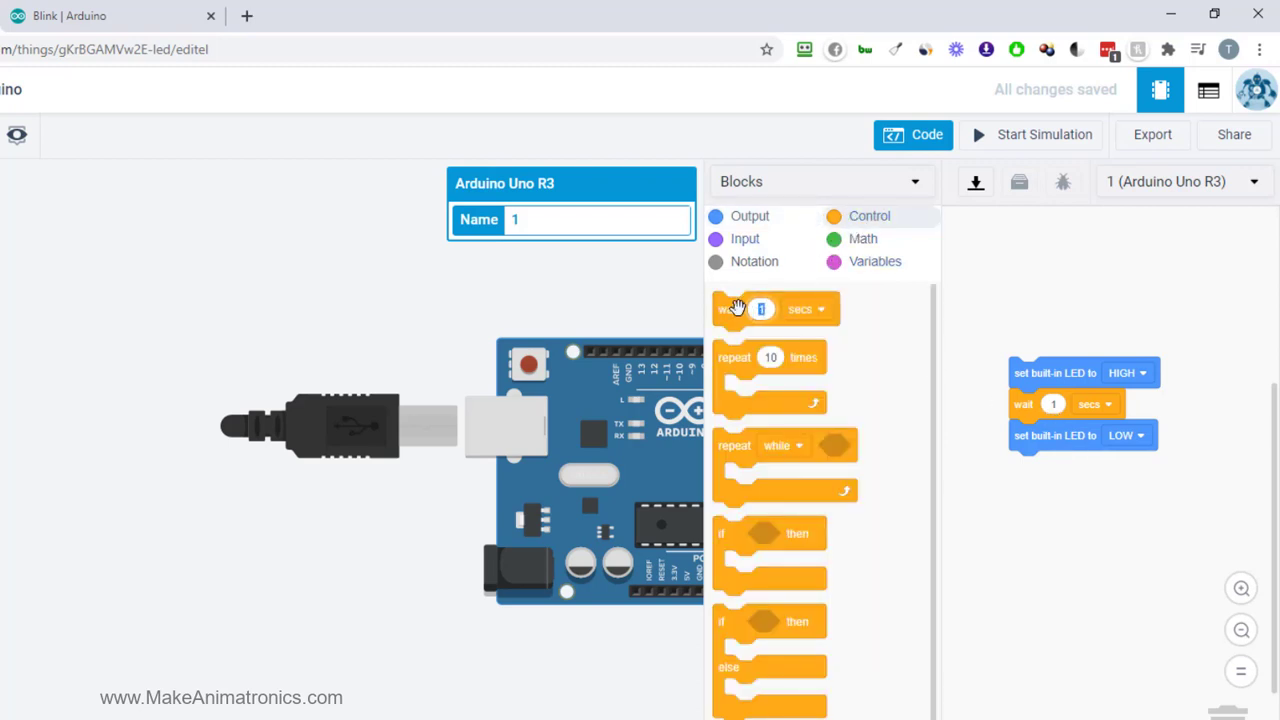
pyautogui.moveTo(735, 310); pyautogui.dragTo(1030, 474)
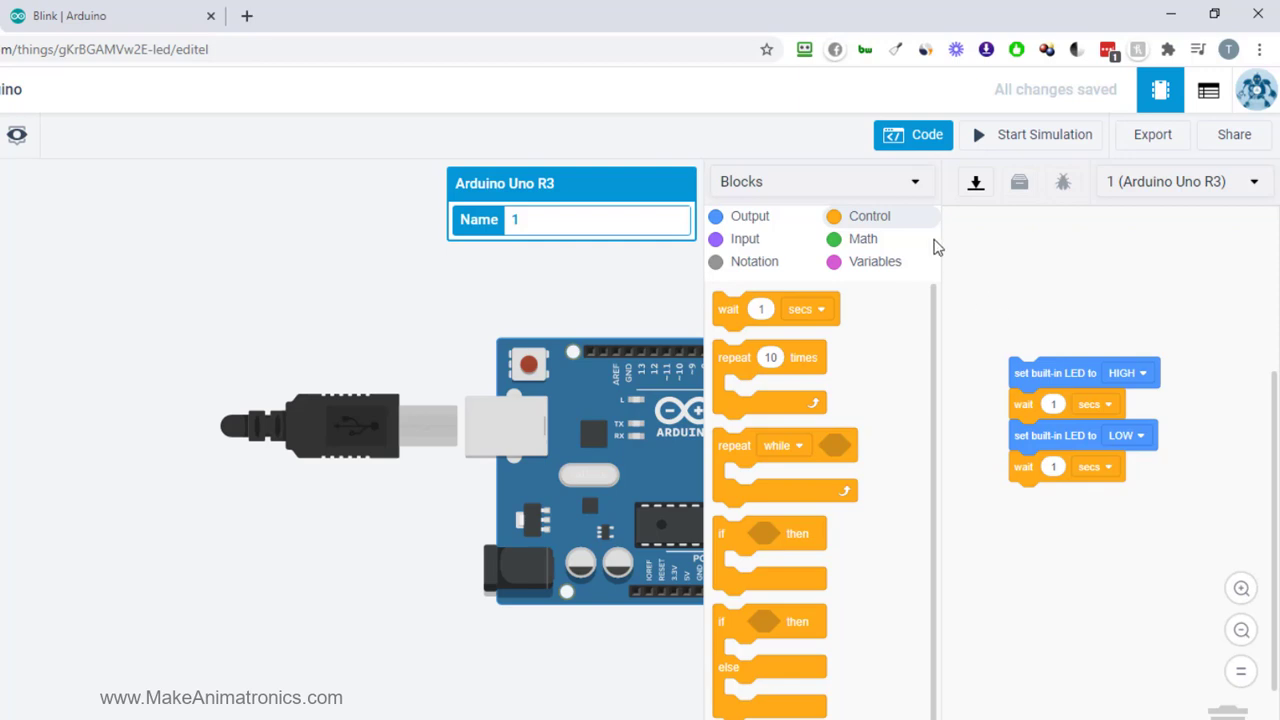
# Step: Close the code editor, run the rebuilt blink program briefly, then stop the simulation
pyautogui.click(913, 140)
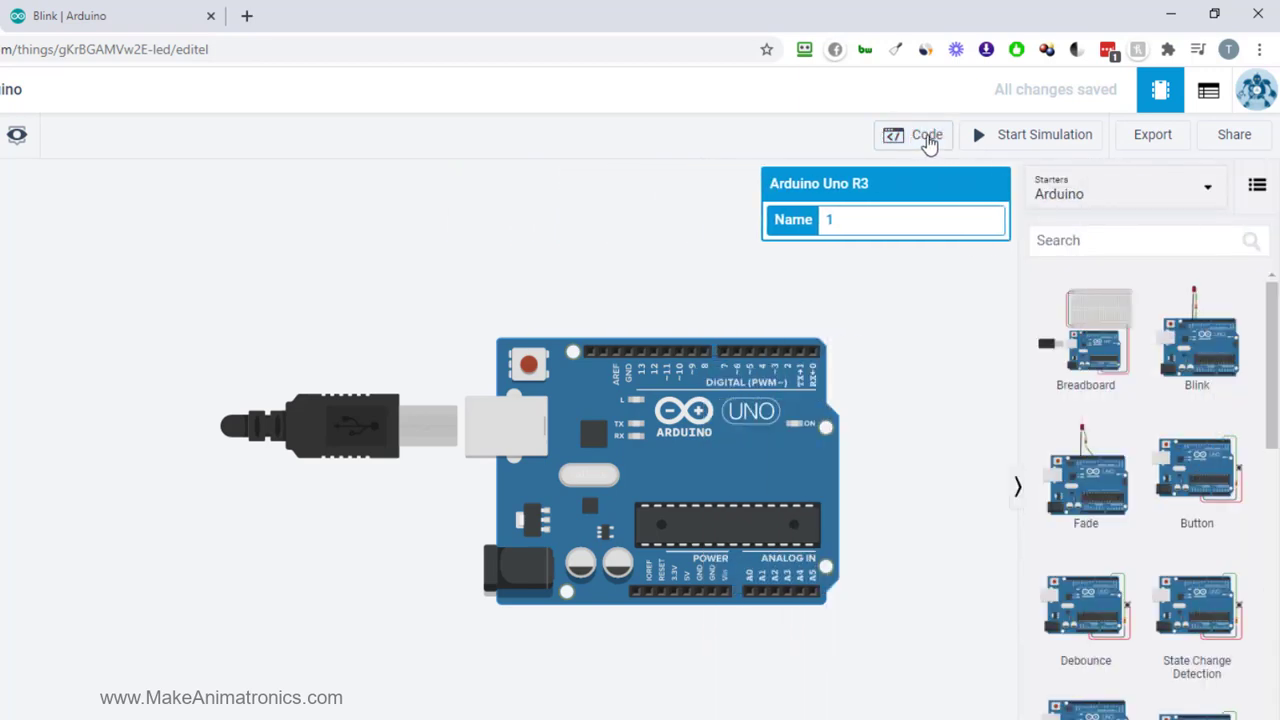
pyautogui.click(1027, 138)
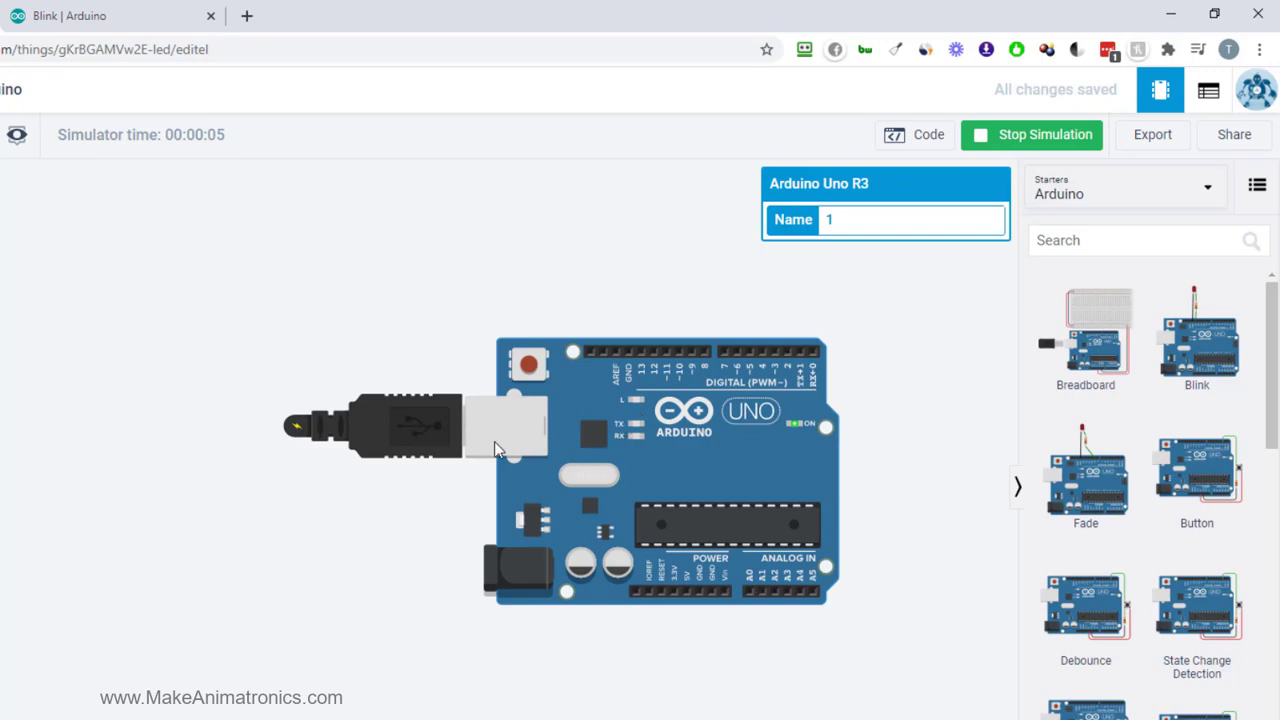
pyautogui.scroll(4, 625, 430)
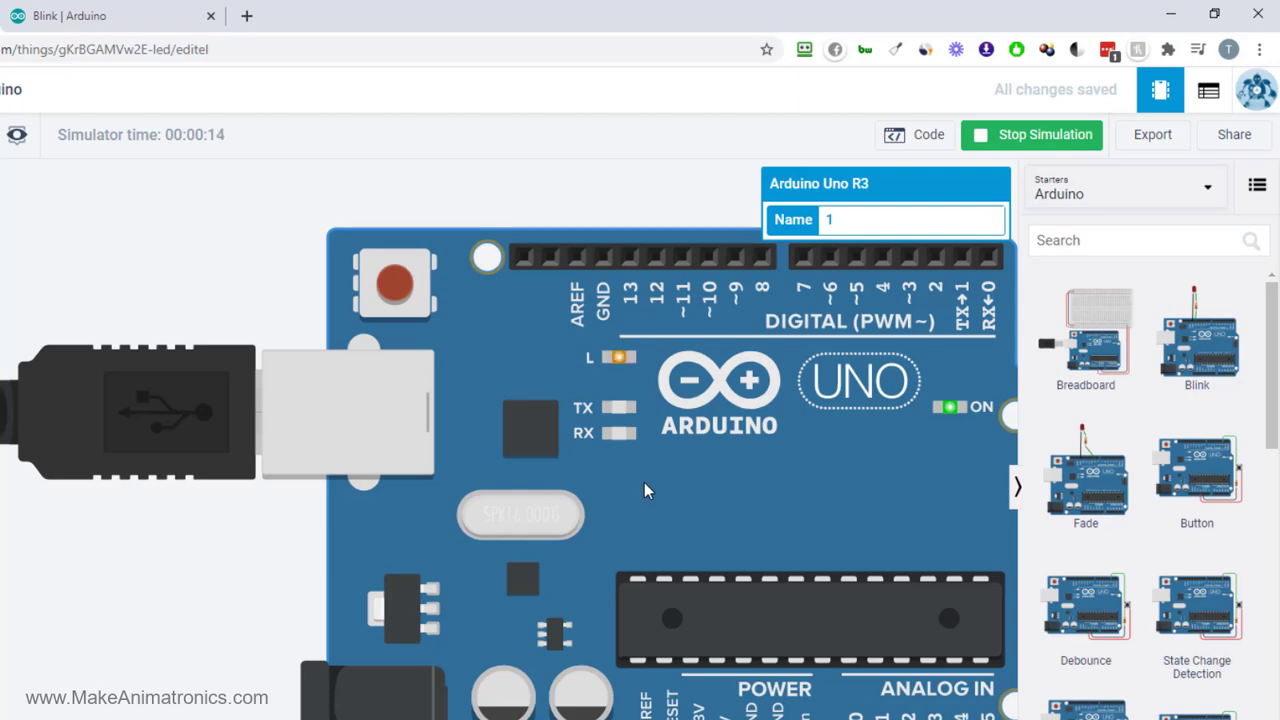
pyautogui.scroll(-3, 648, 493)
pyautogui.scroll(2, 653, 499)
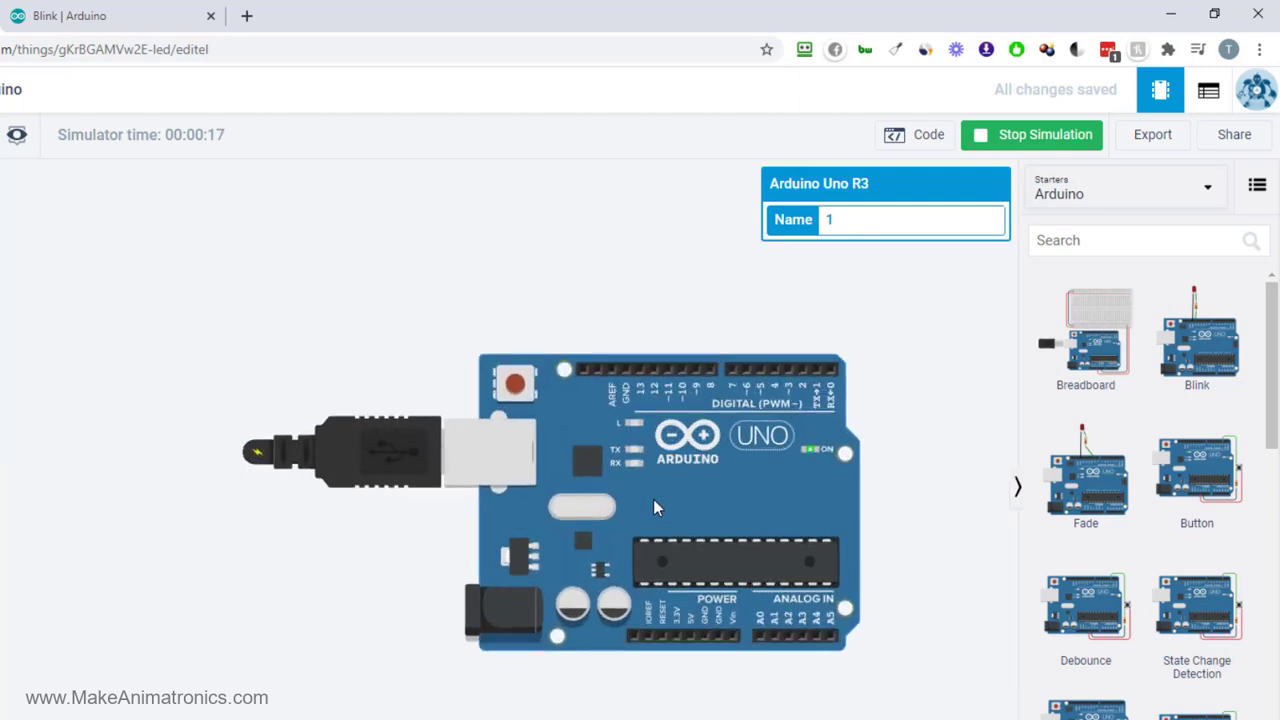
pyautogui.scroll(-1, 653, 499)
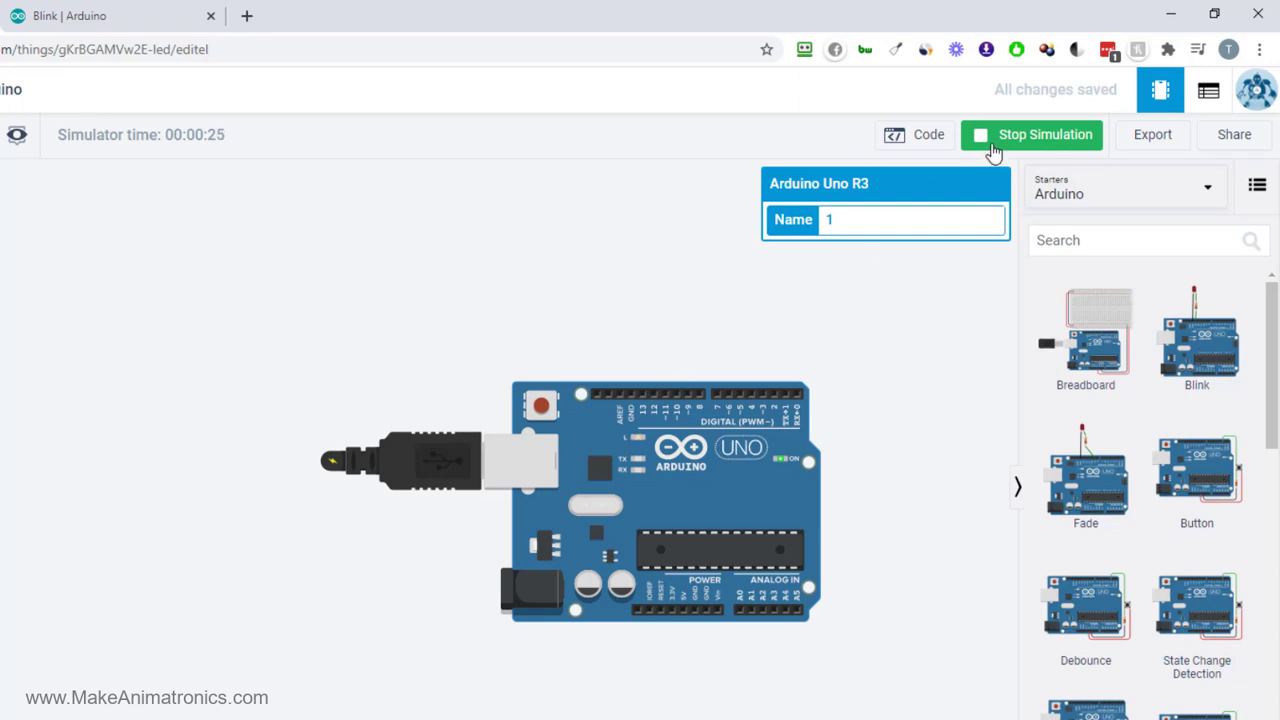
pyautogui.click(1006, 140)
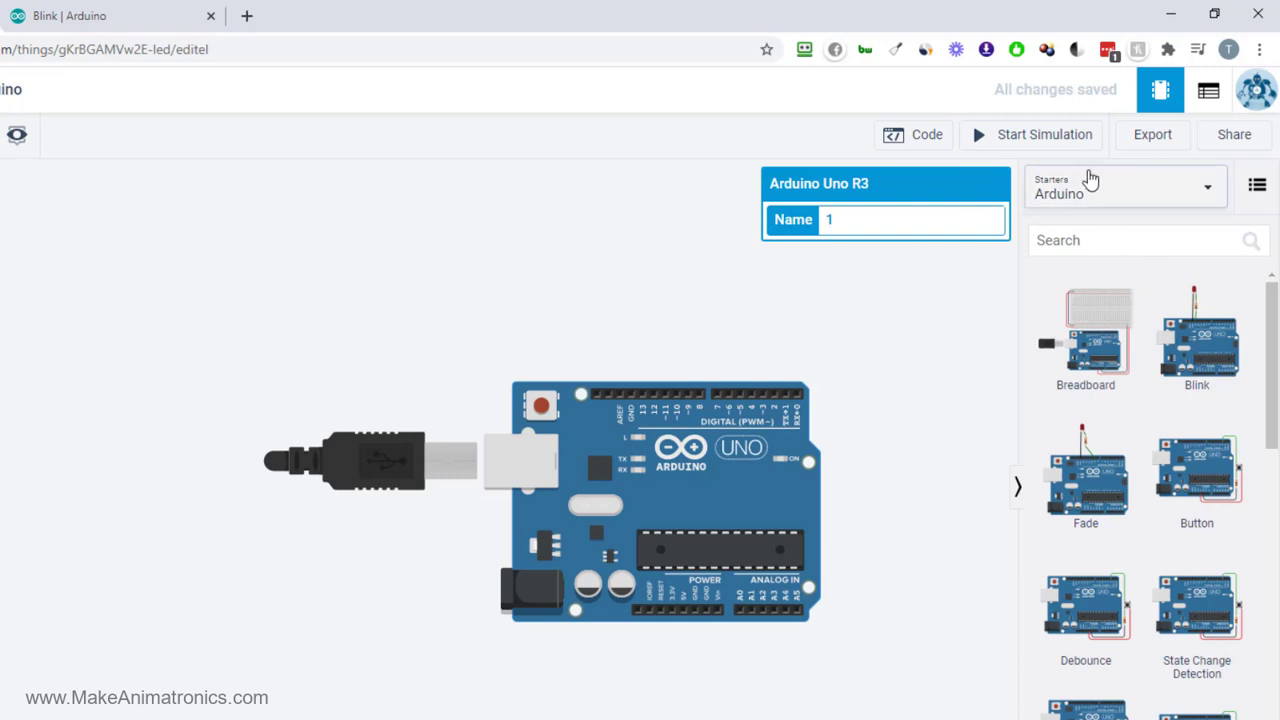
# Step: Switch the component list to Basic and place a red LED above the Arduino Uno
pyautogui.click(1083, 193)
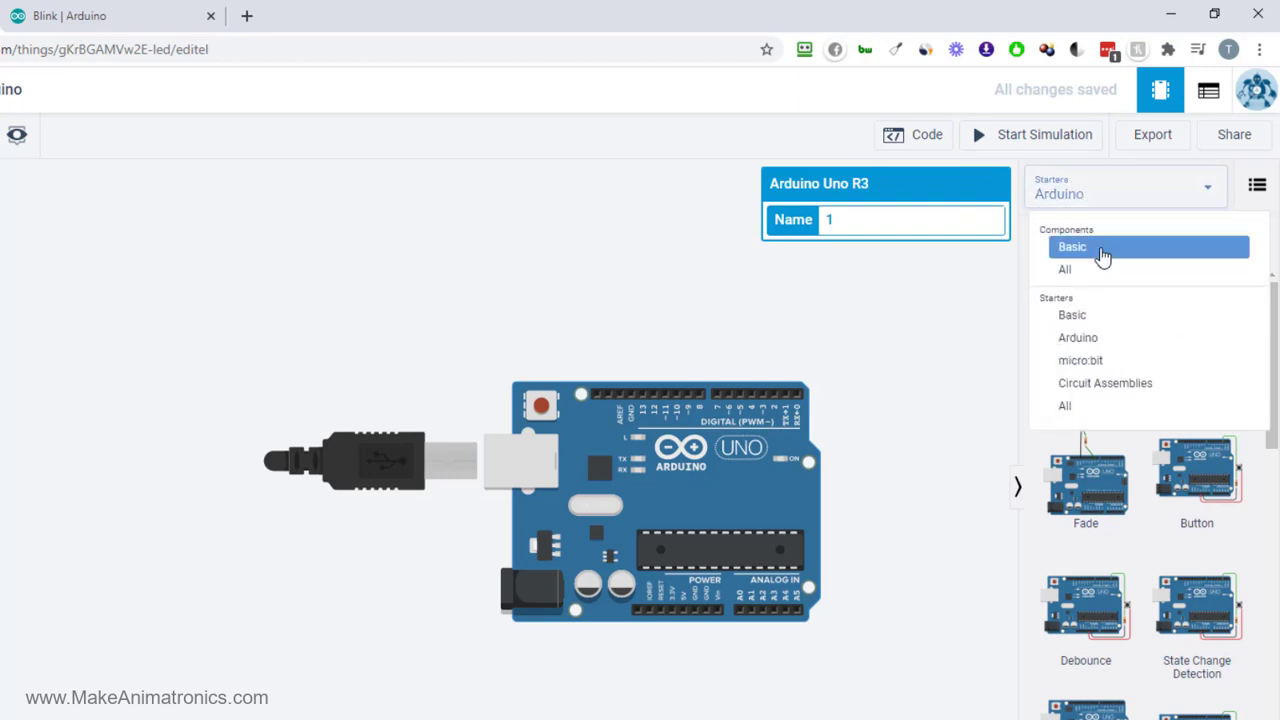
pyautogui.click(1098, 250)
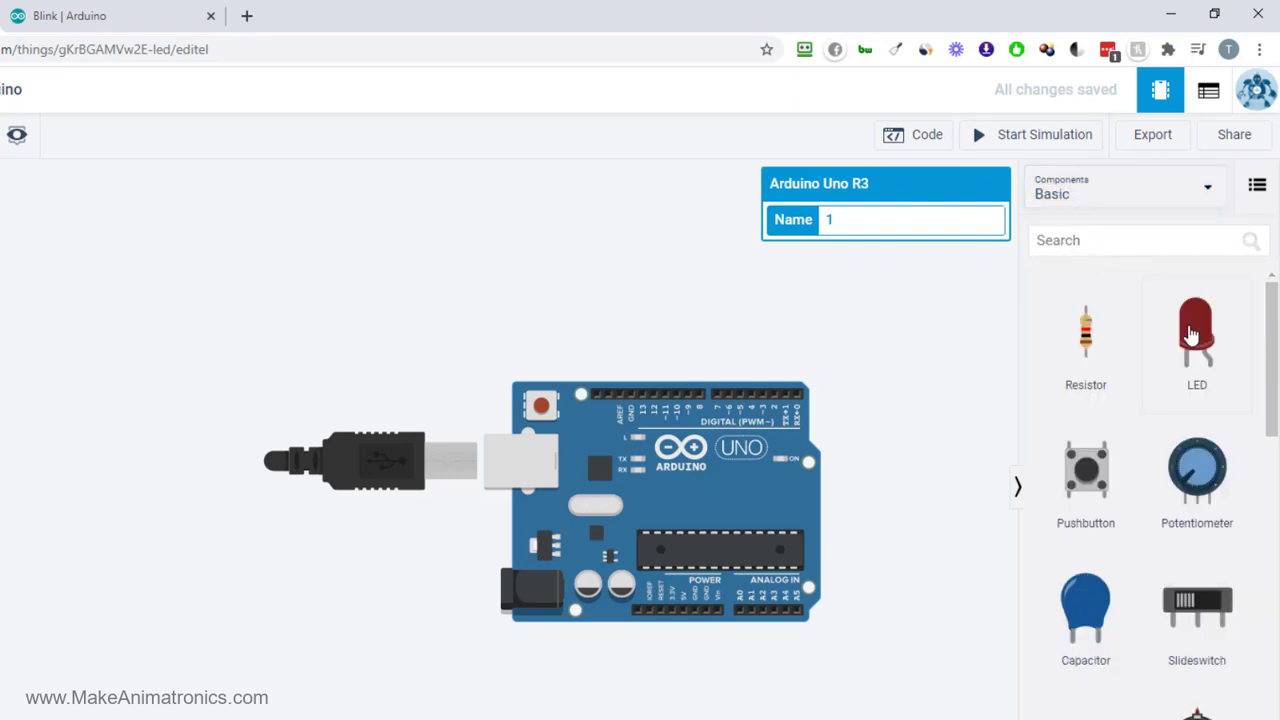
pyautogui.moveTo(1192, 335); pyautogui.dragTo(657, 308)
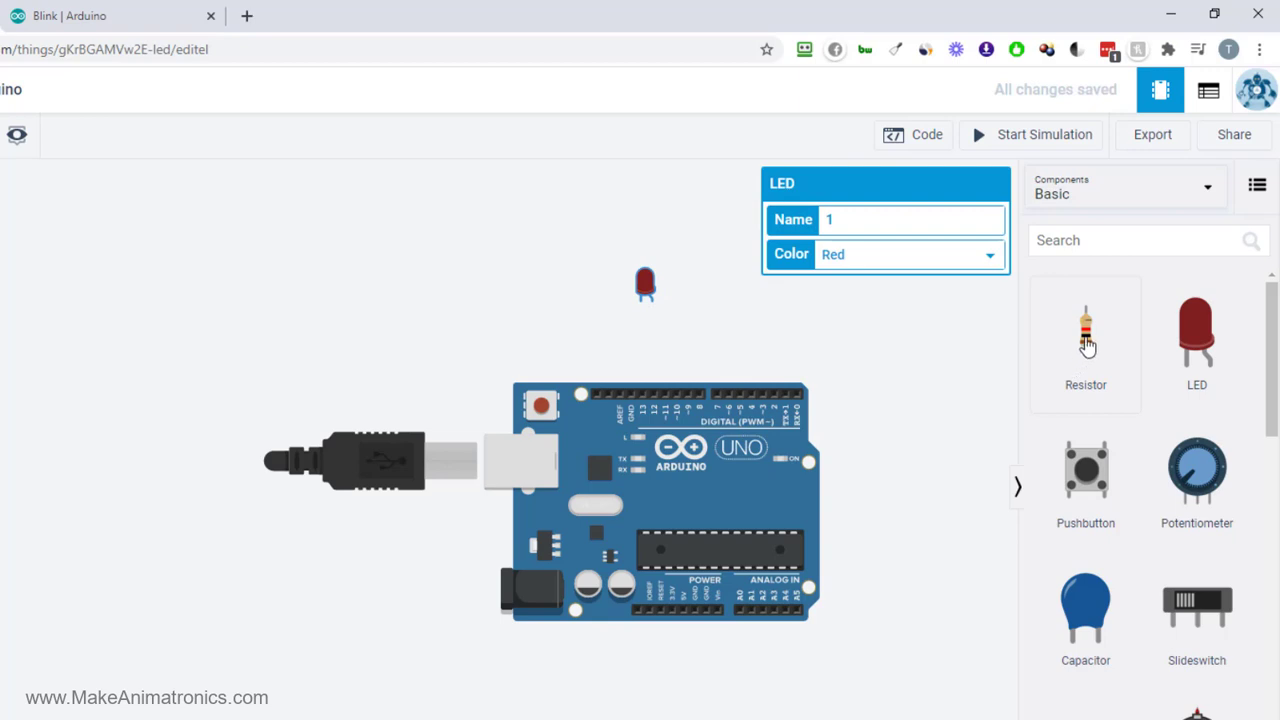
# Step: Place a 1 kΩ resistor just below the LED, between it and the Arduino Uno
pyautogui.moveTo(1085, 340); pyautogui.dragTo(645, 350)
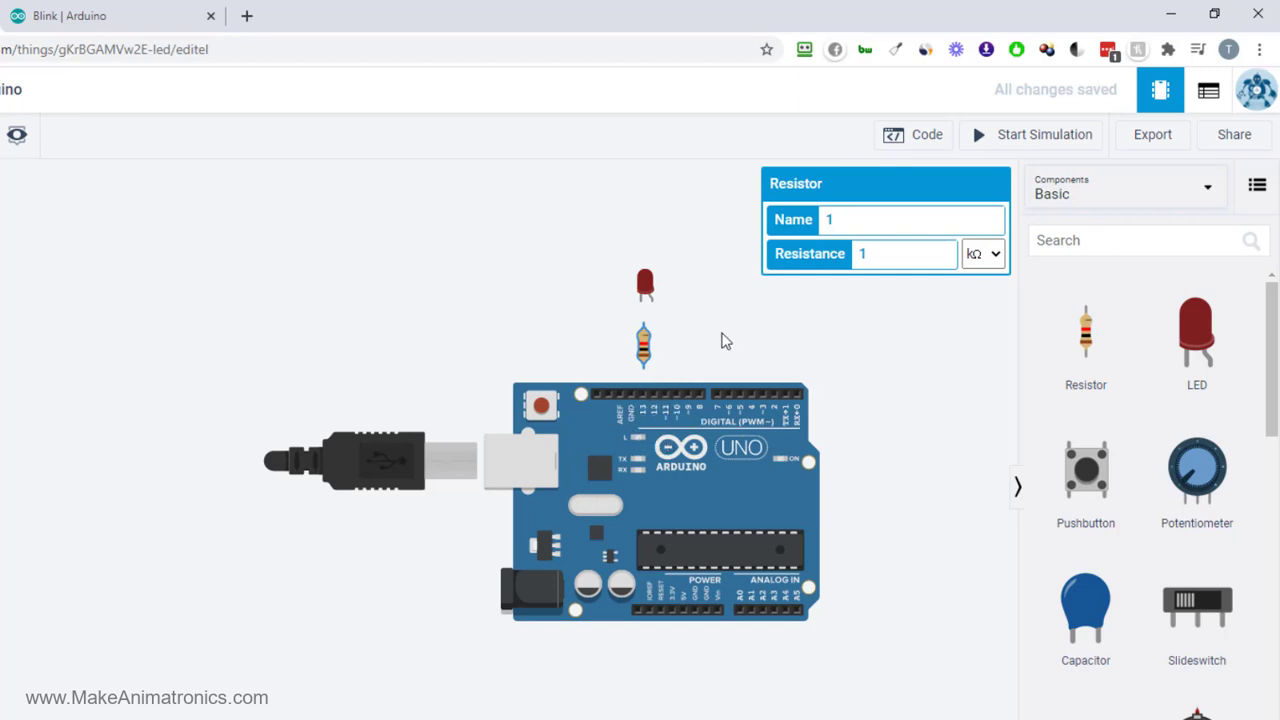
# Step: Nudge the resistor under the LED and wire its lower terminal to pin 13
pyautogui.moveTo(645, 350); pyautogui.dragTo(643, 342)
pyautogui.click(643, 362)
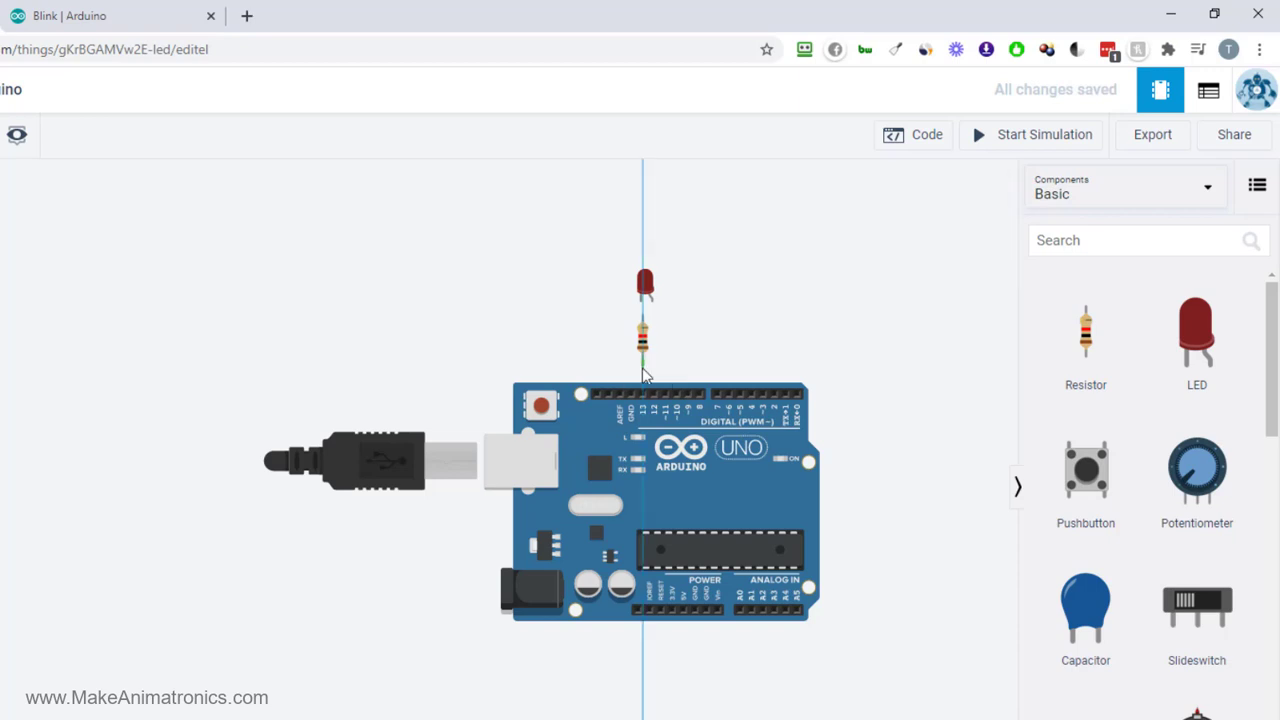
pyautogui.click(642, 396)
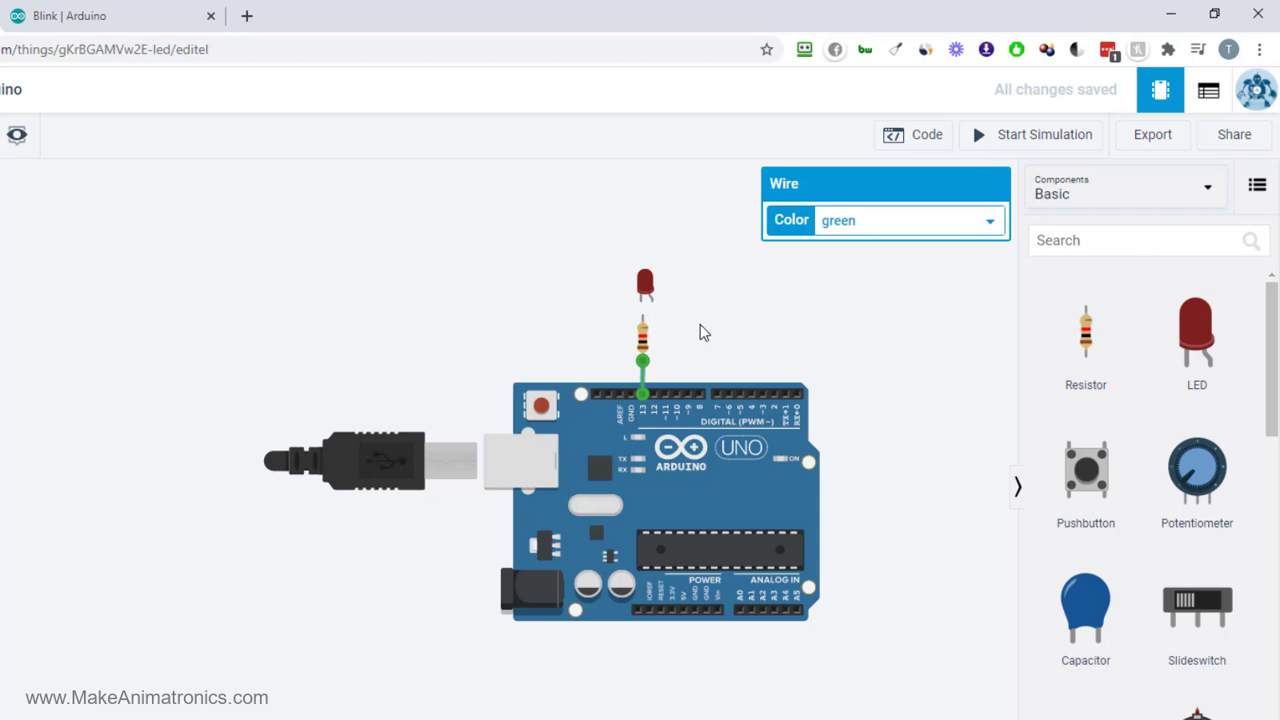
# Step: Wire the resistor's upper terminal to the LED cathode, and the LED anode to GND
pyautogui.click(643, 317)
pyautogui.click(641, 299)
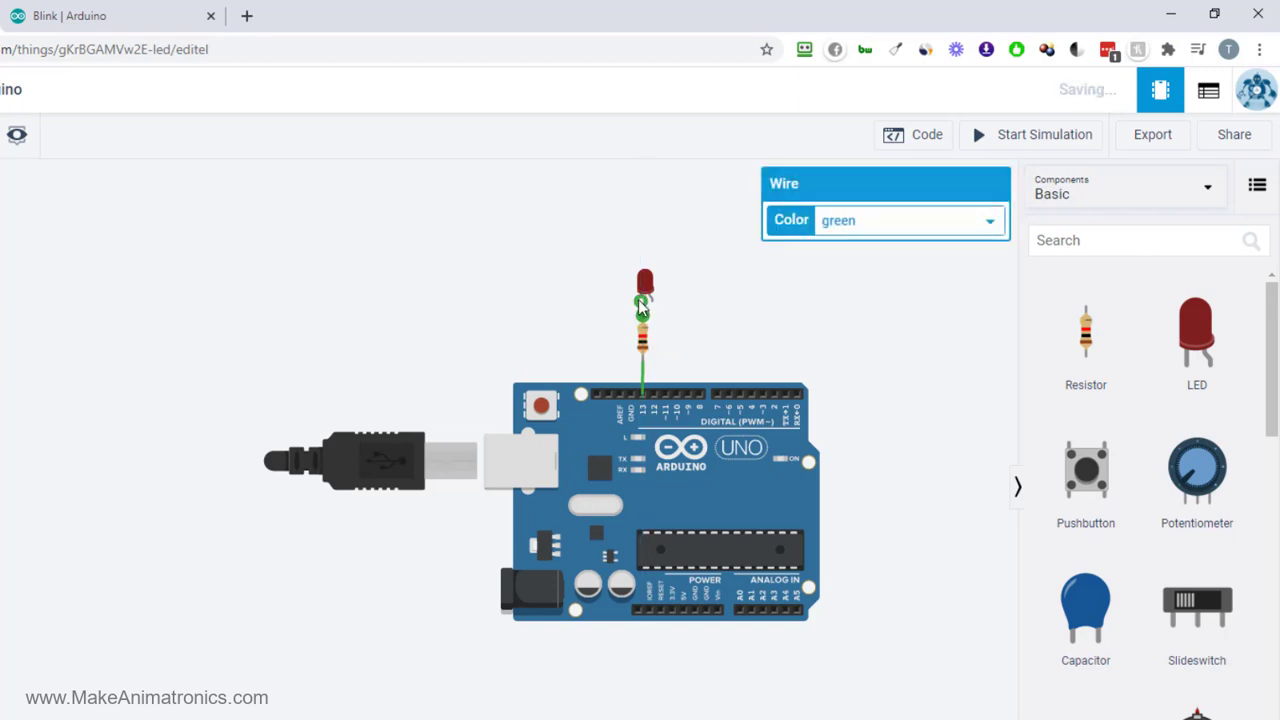
pyautogui.click(710, 333)
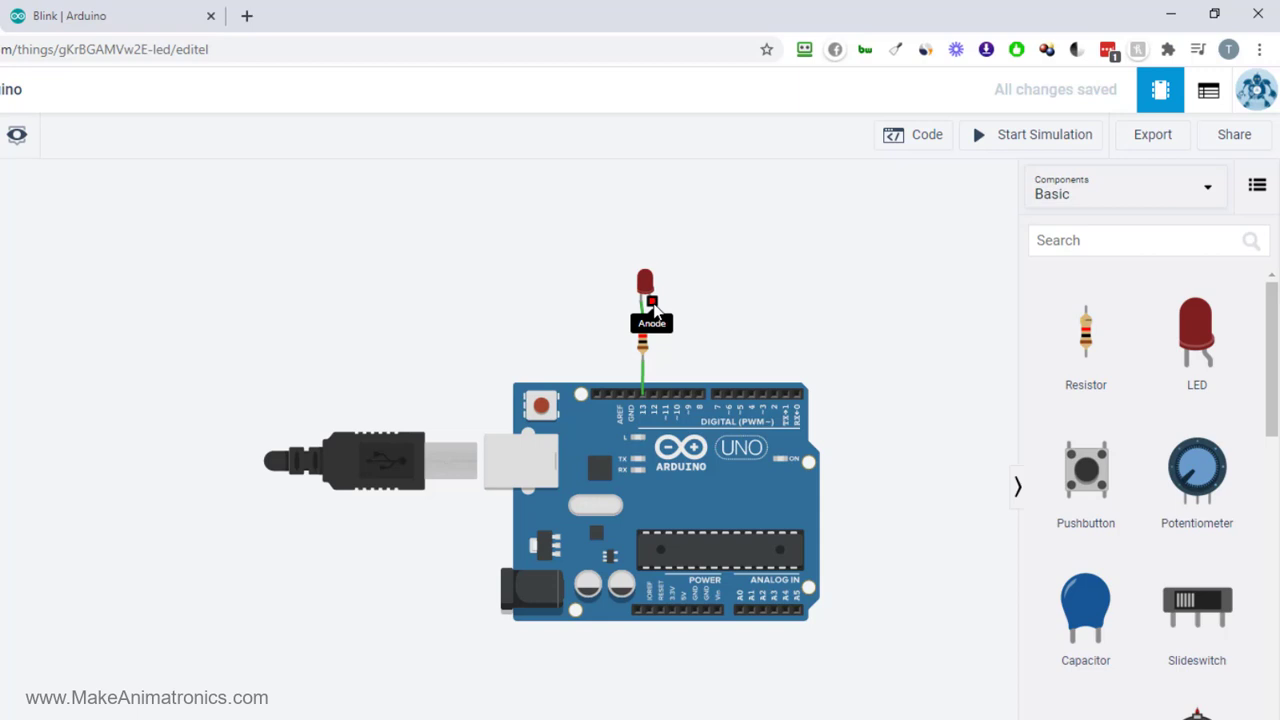
pyautogui.click(652, 303)
pyautogui.click(632, 396)
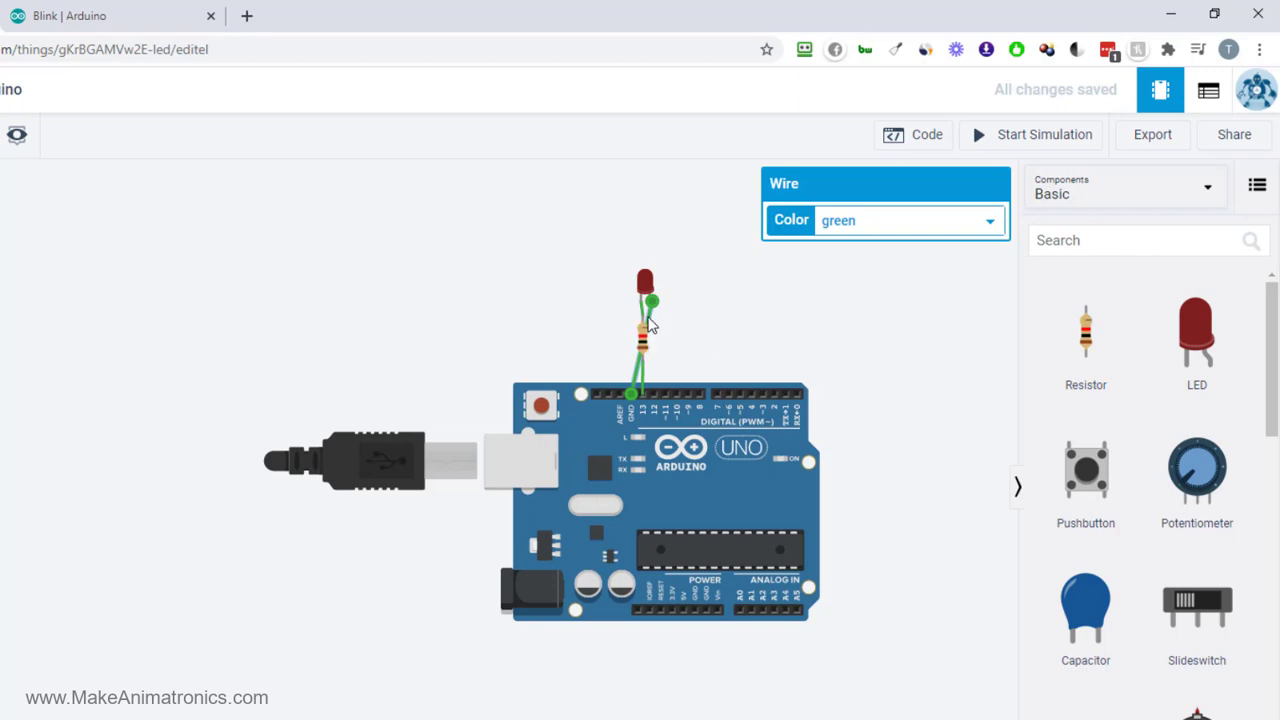
# Step: Add bends to the LED-to-GND wire so it loops right of the resistor
pyautogui.moveTo(649, 325); pyautogui.dragTo(688, 366)
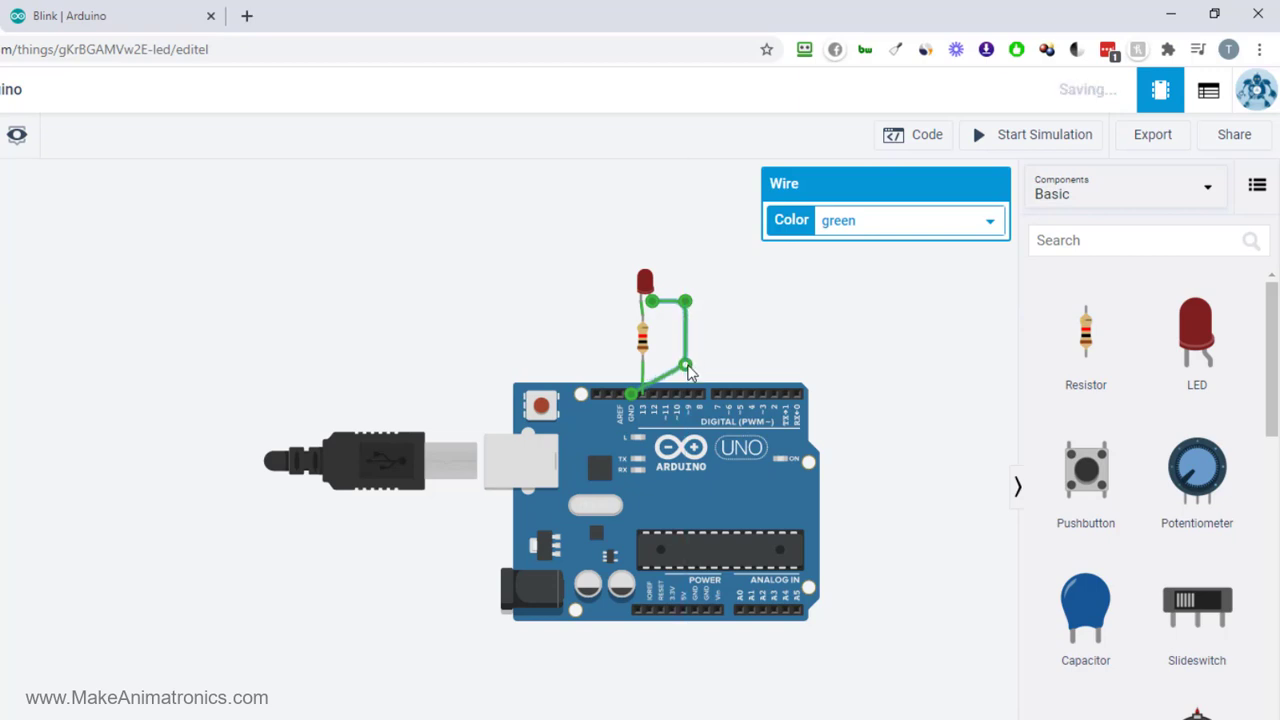
pyautogui.click(633, 398)
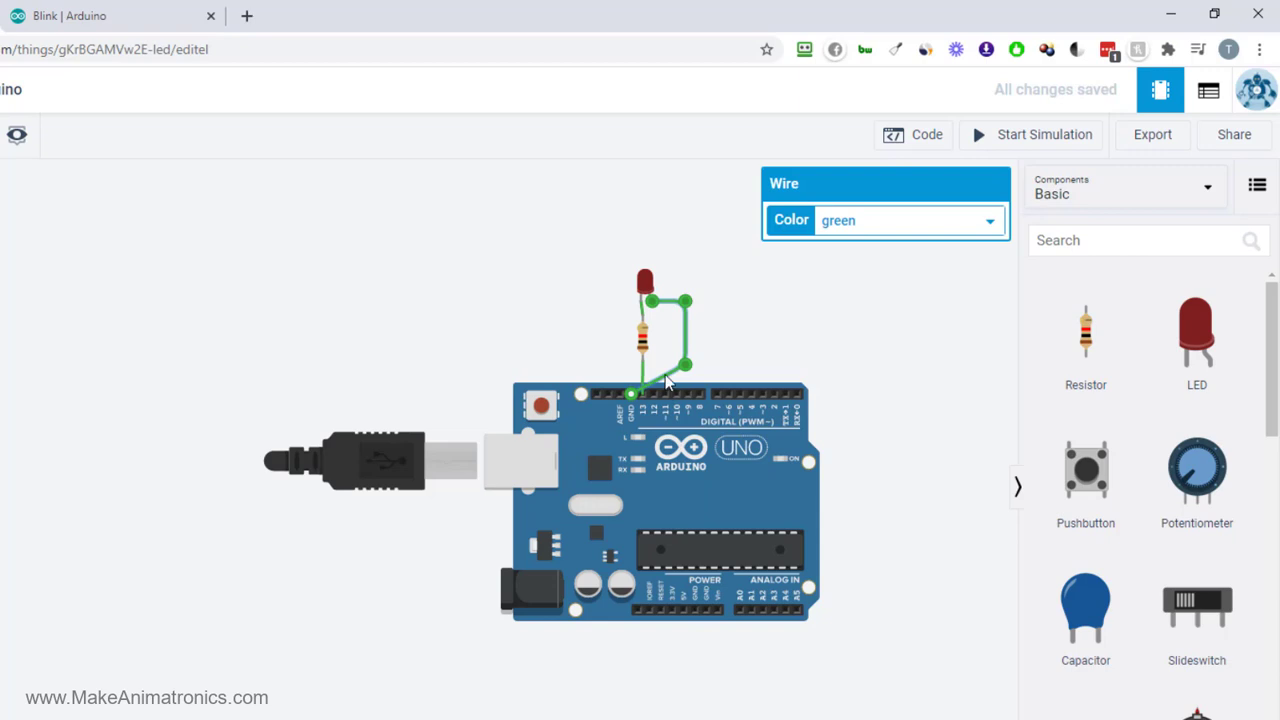
pyautogui.moveTo(668, 383); pyautogui.dragTo(631, 365)
pyautogui.click(787, 331)
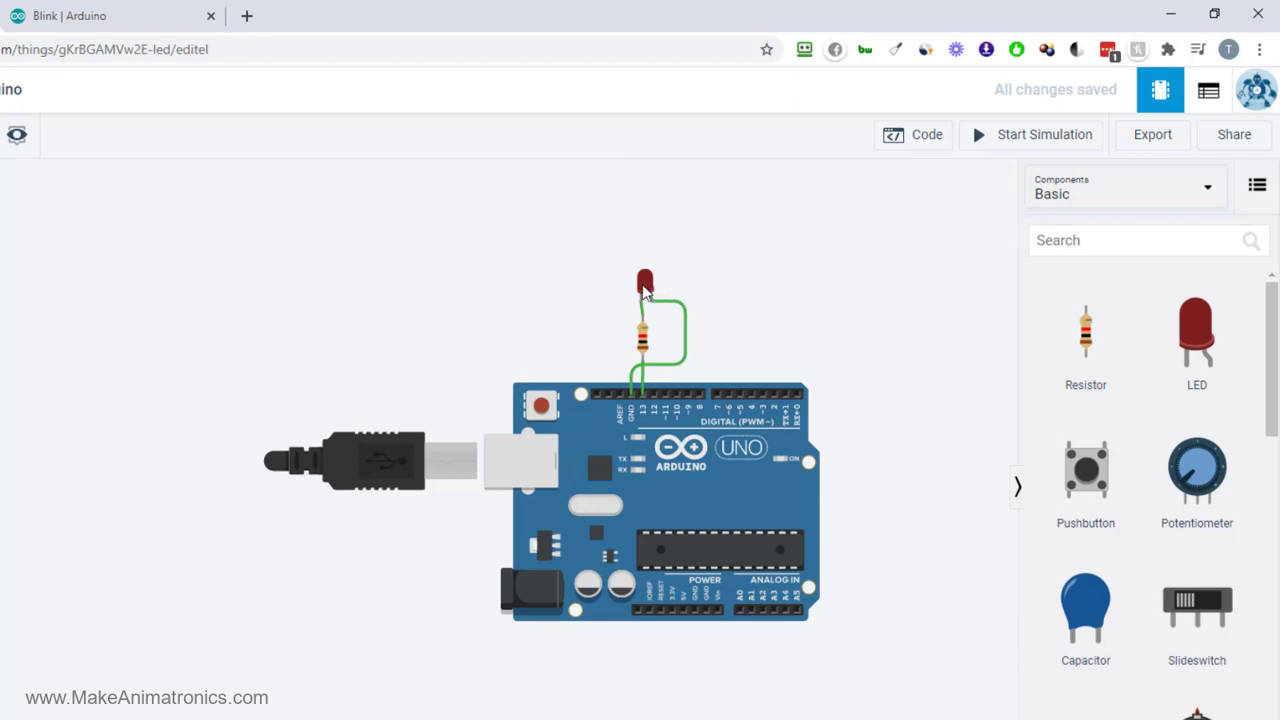
pyautogui.click(646, 285)
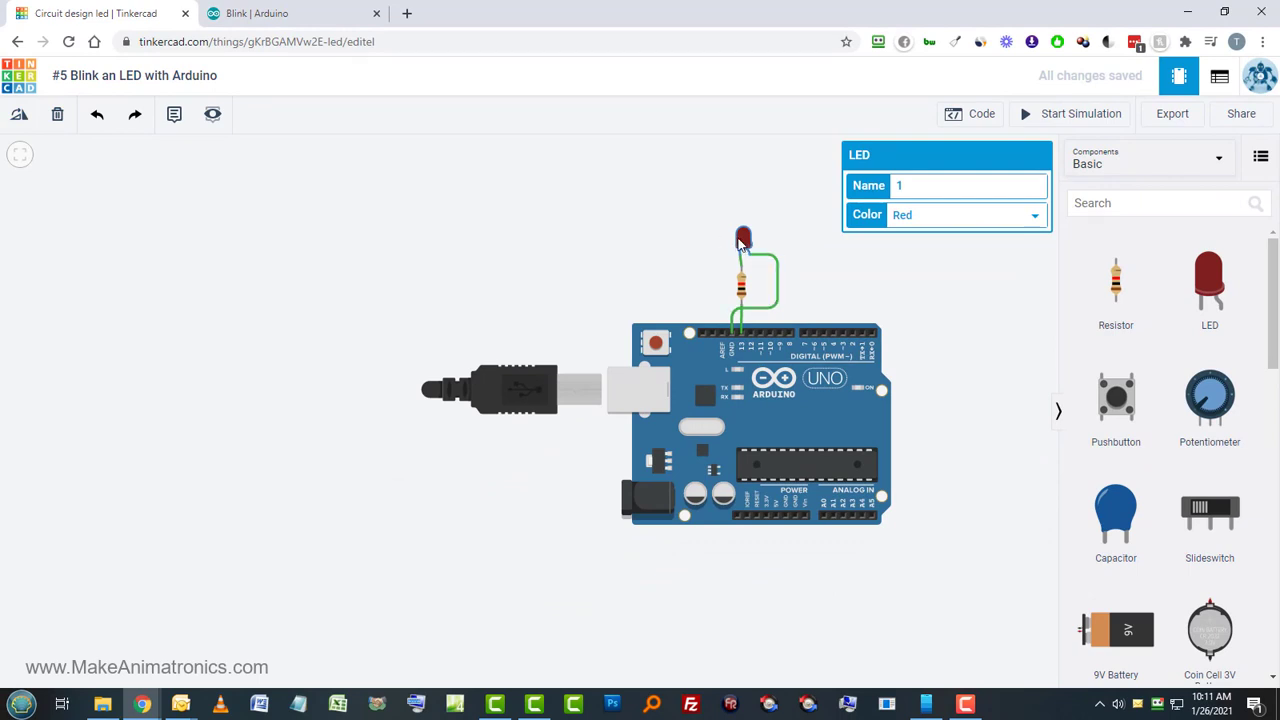
pyautogui.click(20, 118)
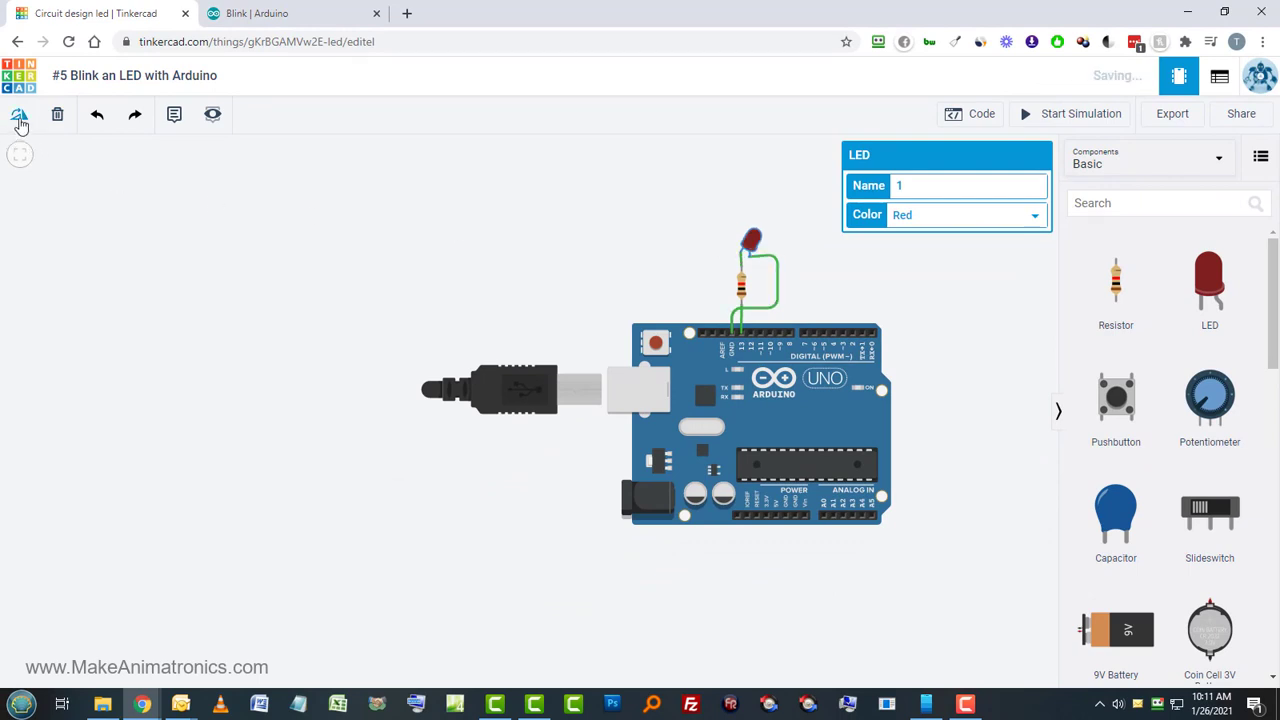
pyautogui.click(20, 118)
pyautogui.click(20, 118)
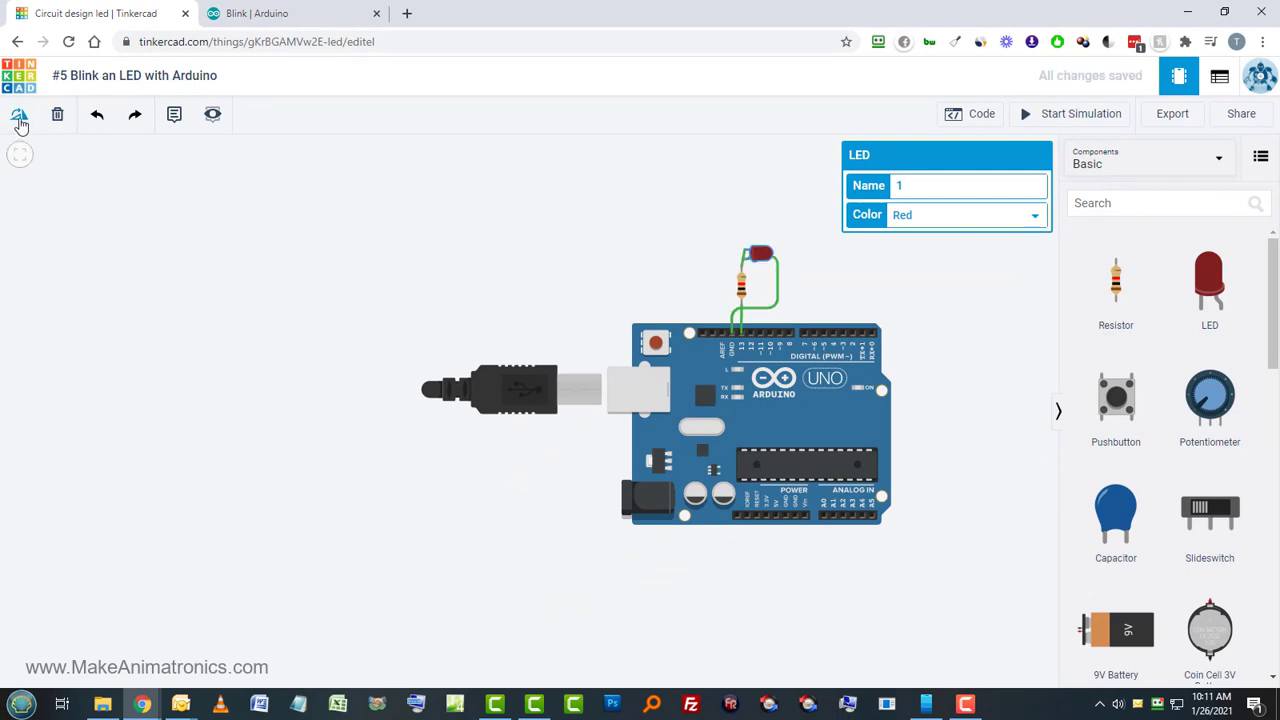
pyautogui.click(20, 118)
pyautogui.click(20, 118)
pyautogui.click(20, 118)
pyautogui.click(20, 118)
pyautogui.click(20, 118)
pyautogui.click(20, 118)
pyautogui.click(20, 118)
pyautogui.click(20, 118)
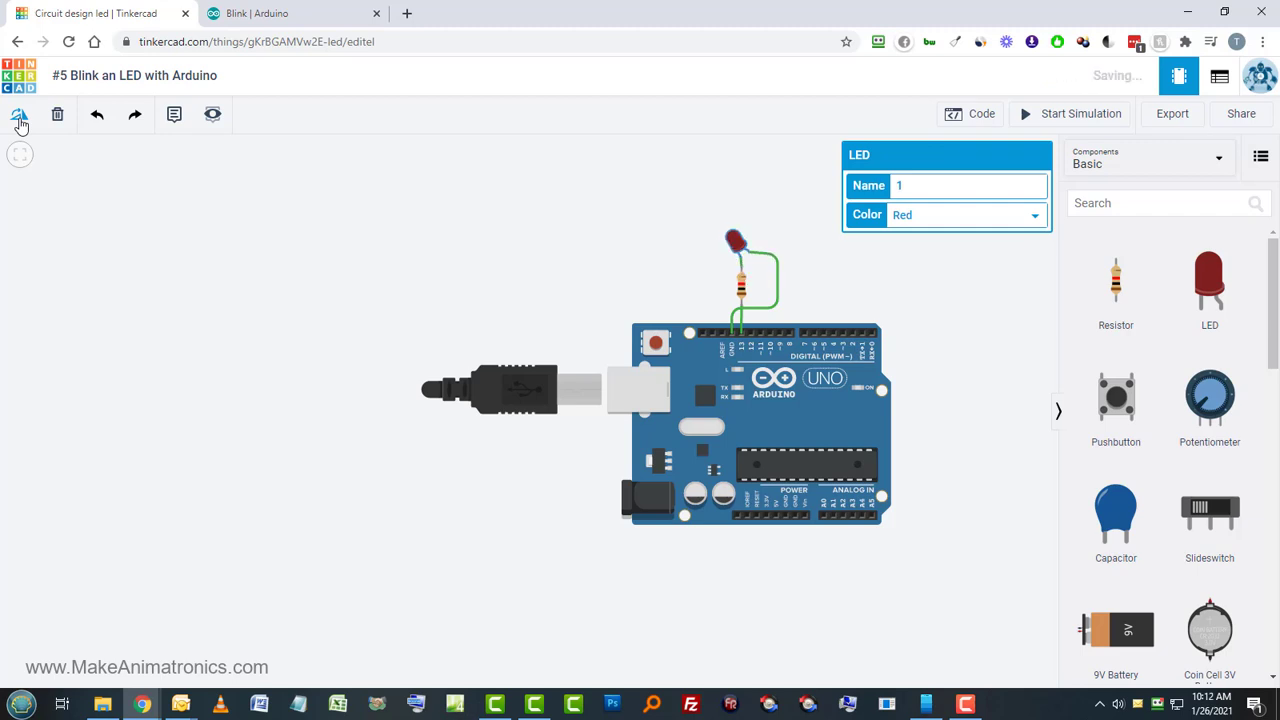
pyautogui.click(20, 118)
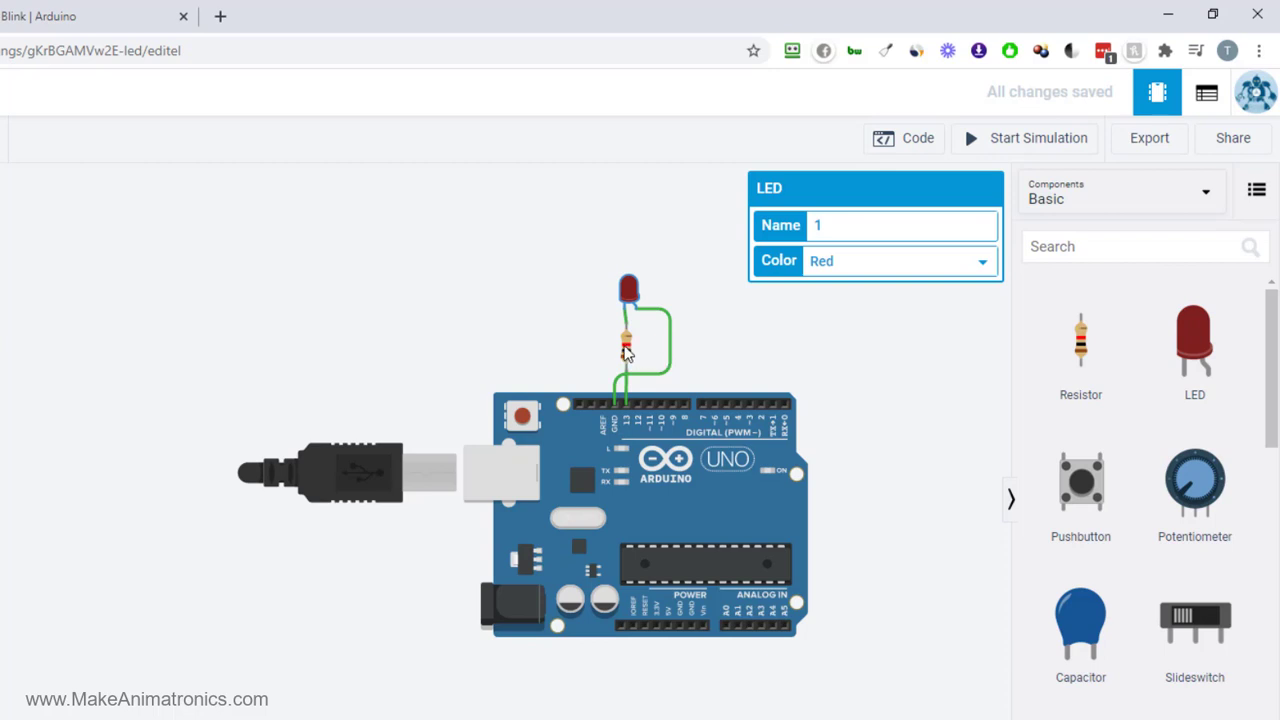
# Step: Check the resistor's resistance, run the LED circuit simulation briefly, then stop it
pyautogui.click(624, 350)
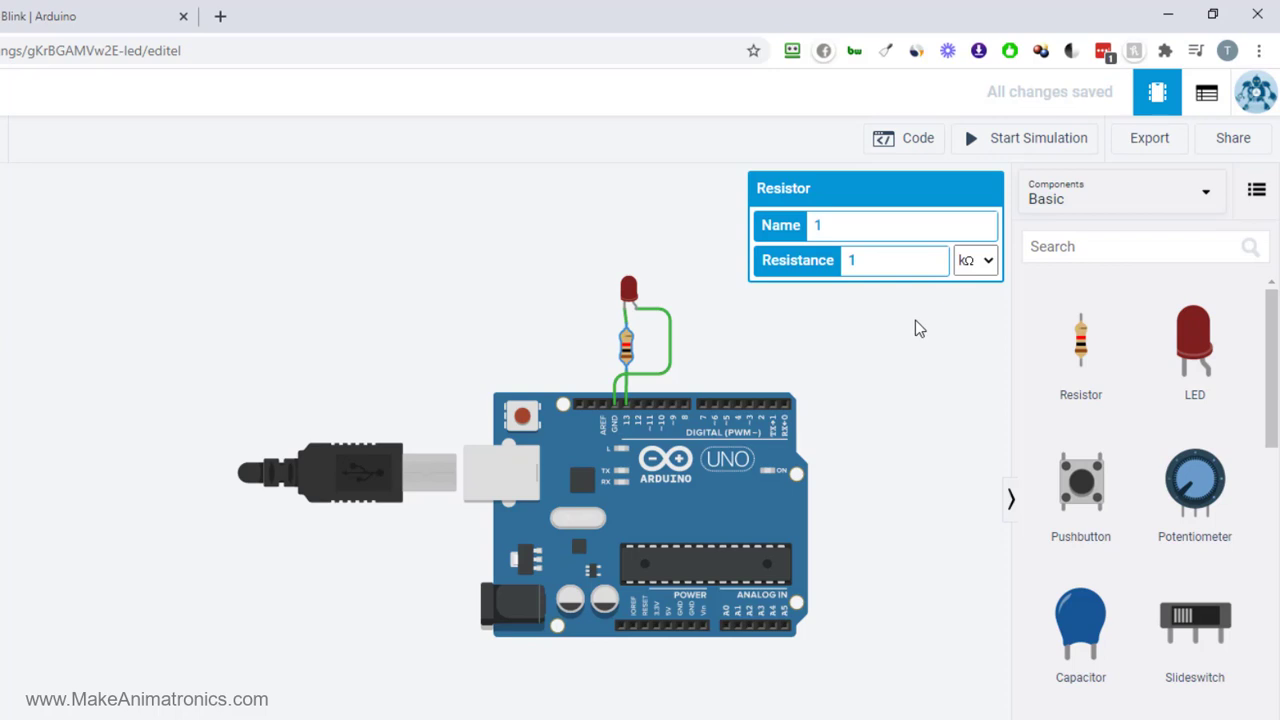
pyautogui.click(1042, 143)
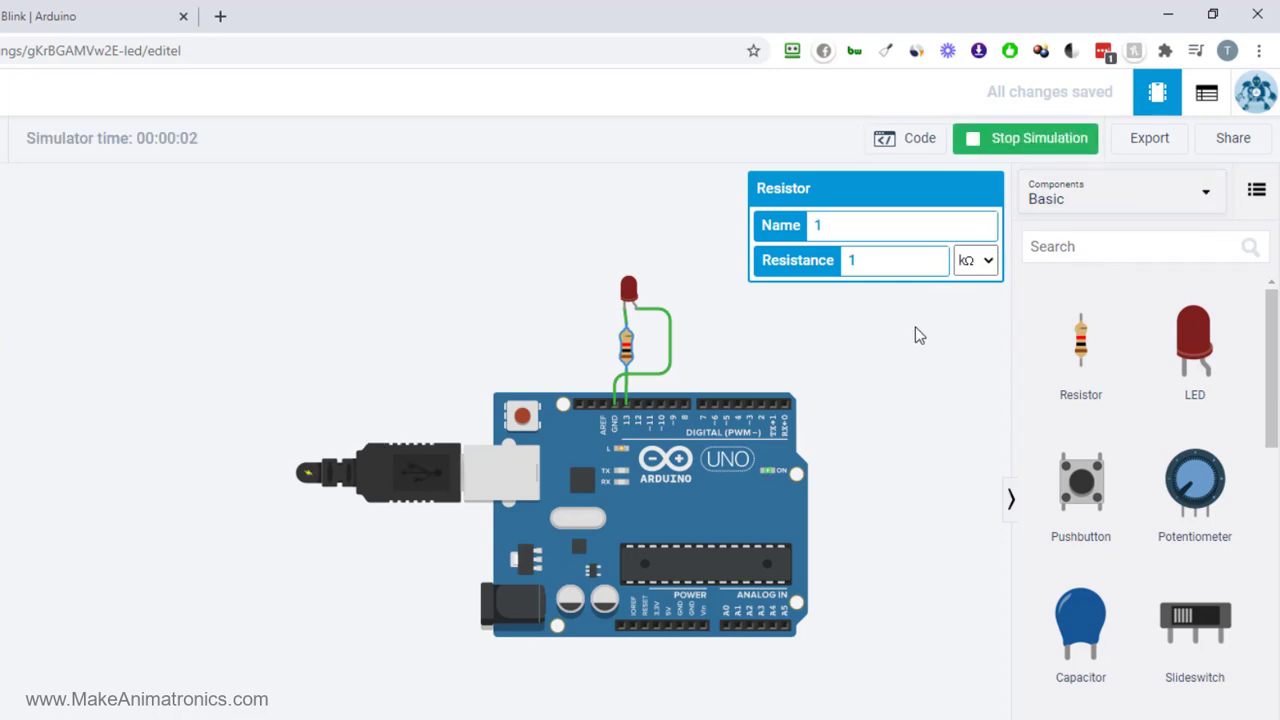
pyautogui.scroll(1, 808, 375)
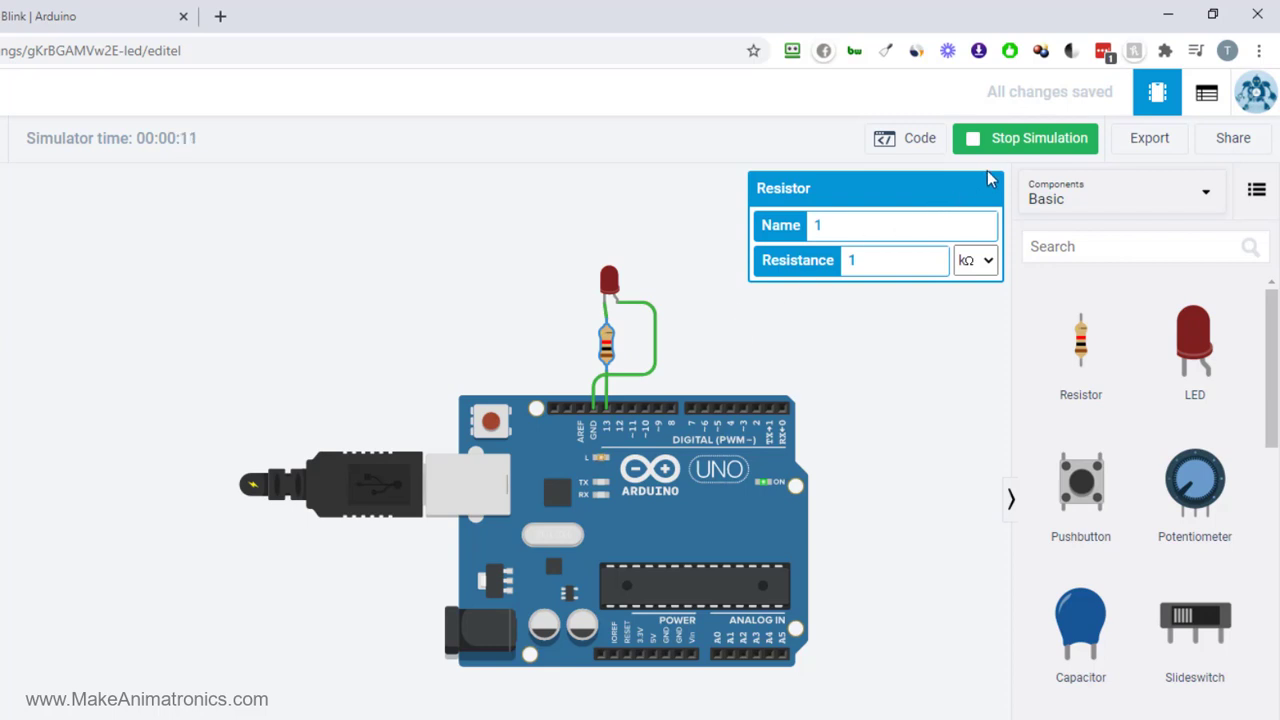
pyautogui.click(1011, 142)
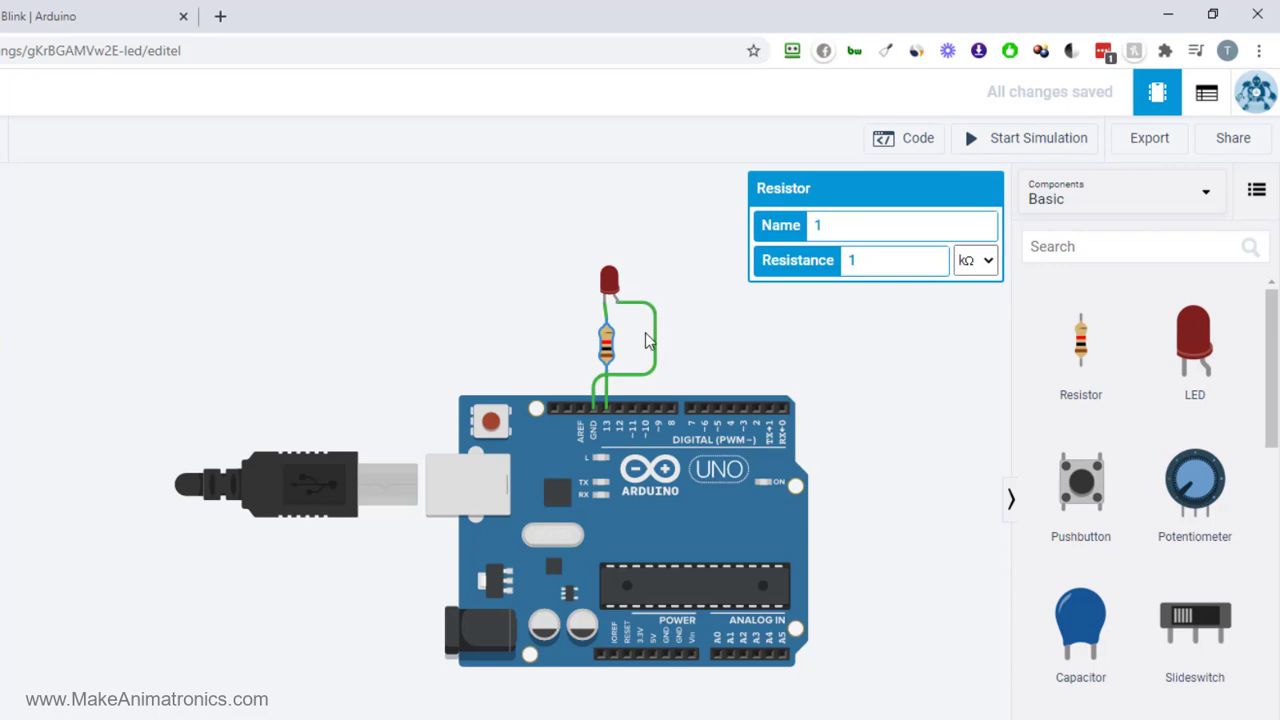
# Step: Delete the green wire loop and shift the resistor slightly right, off the header
pyautogui.click(630, 378)
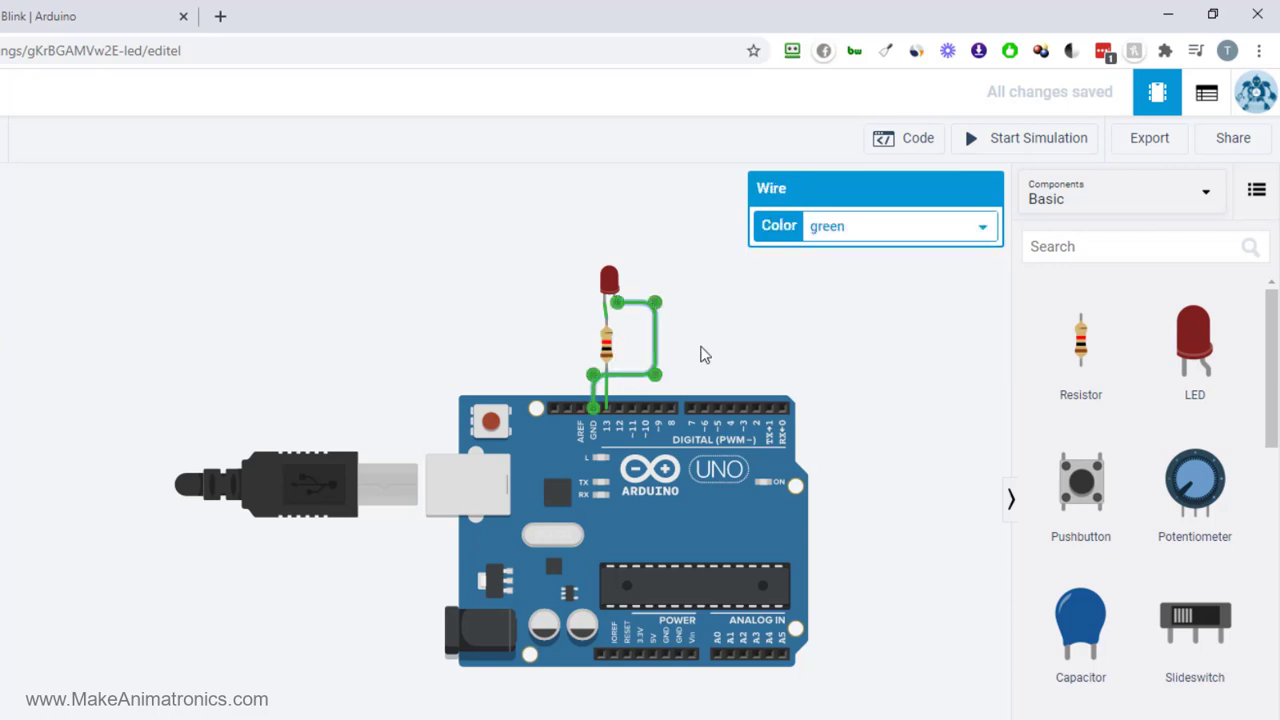
pyautogui.press('Delete')
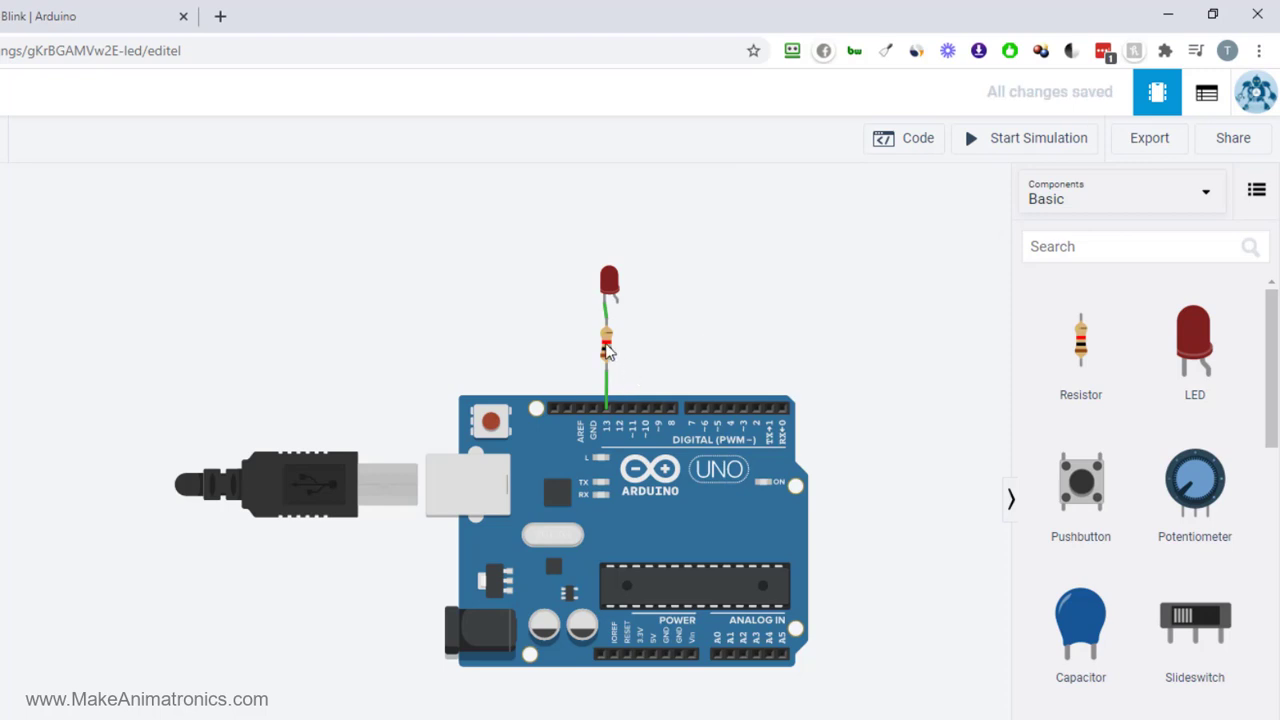
pyautogui.moveTo(607, 350); pyautogui.dragTo(624, 354)
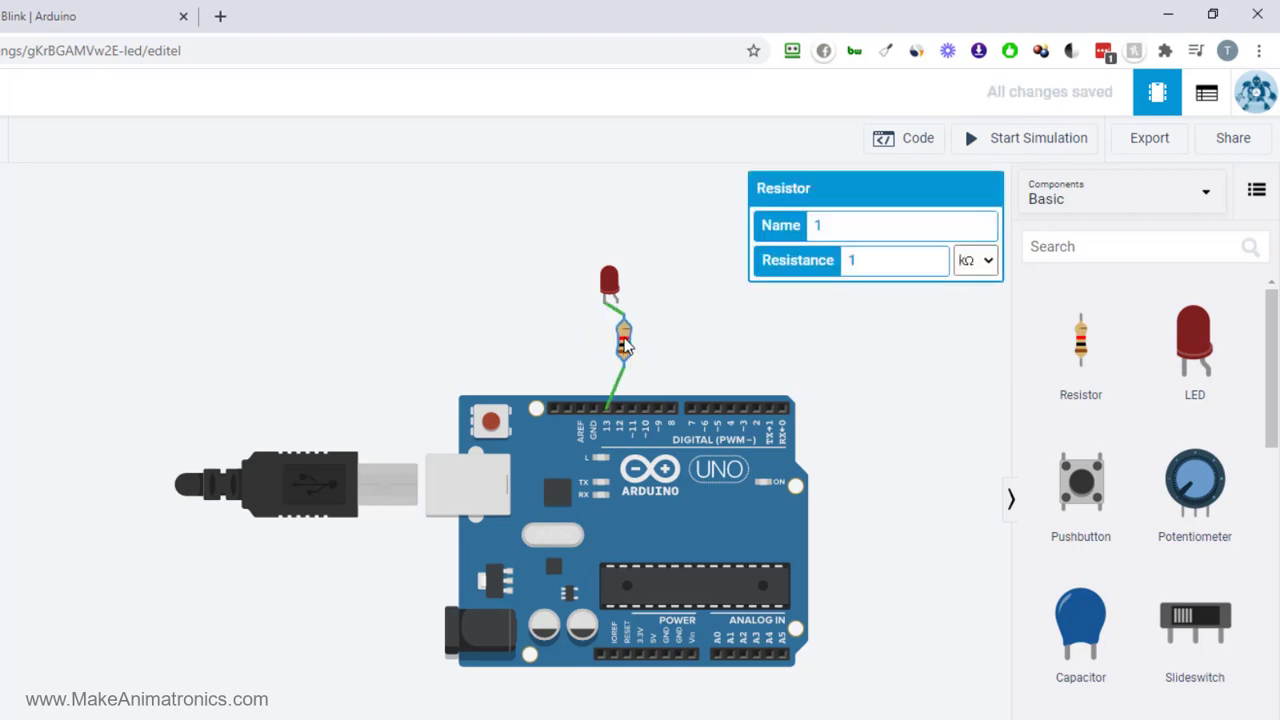
# Step: Connect the LED anode to the resistor and its cathode straight to GND
pyautogui.click(614, 311)
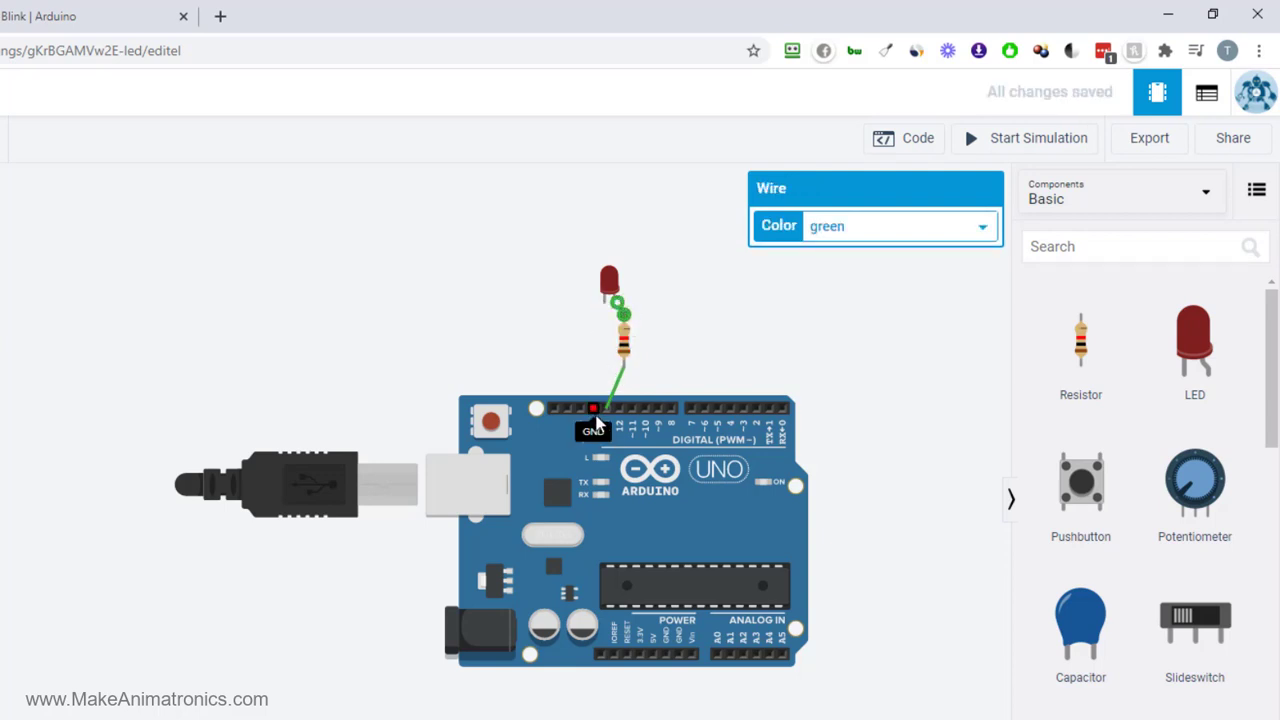
pyautogui.click(605, 304)
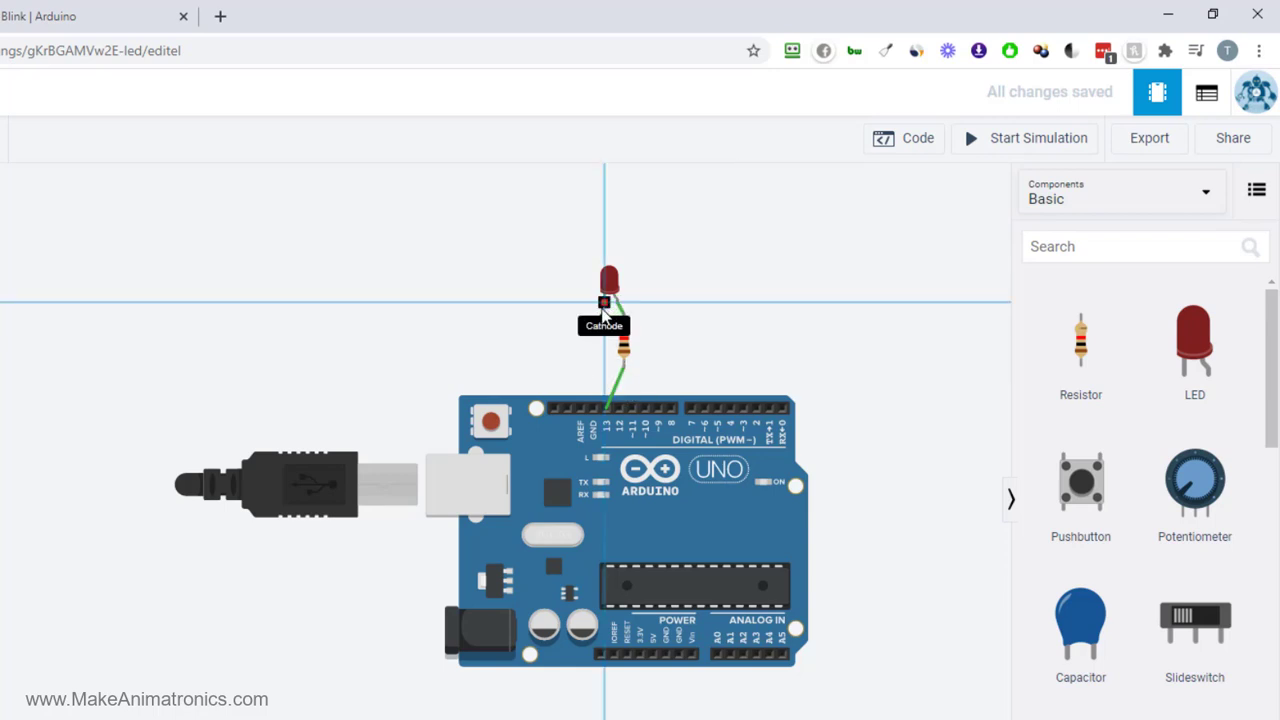
pyautogui.click(594, 410)
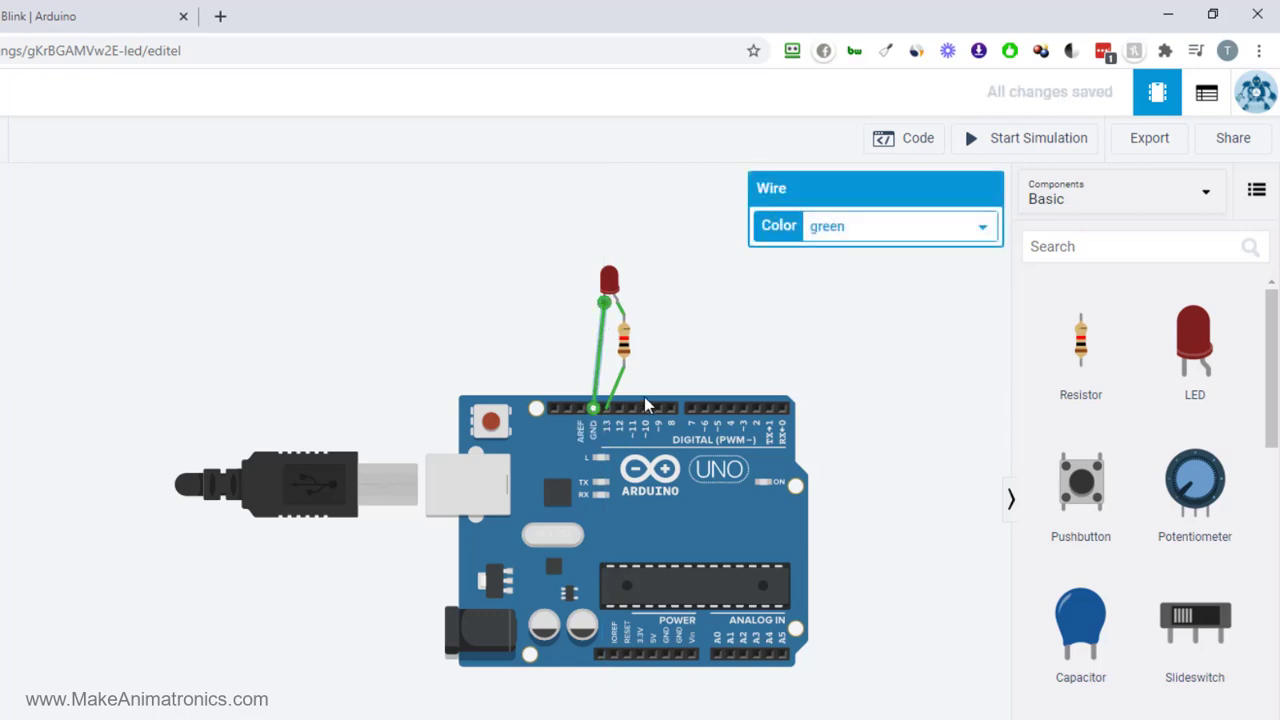
pyautogui.click(740, 342)
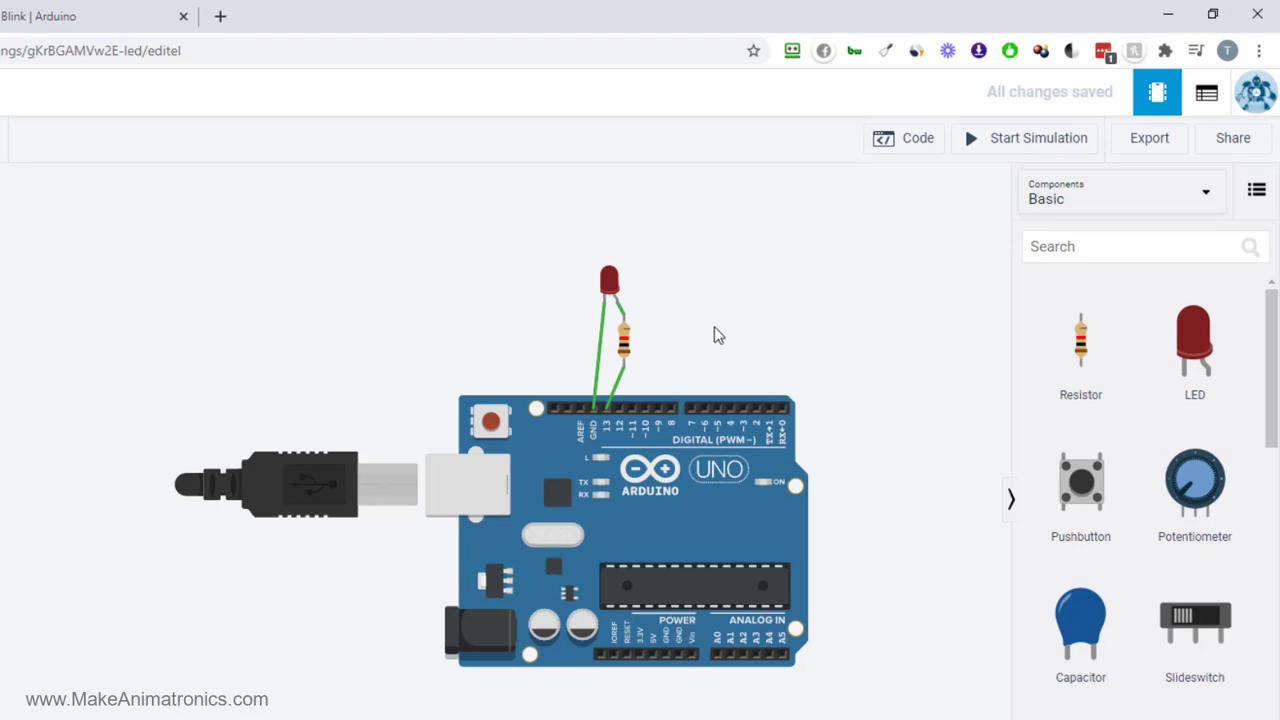
pyautogui.click(624, 344)
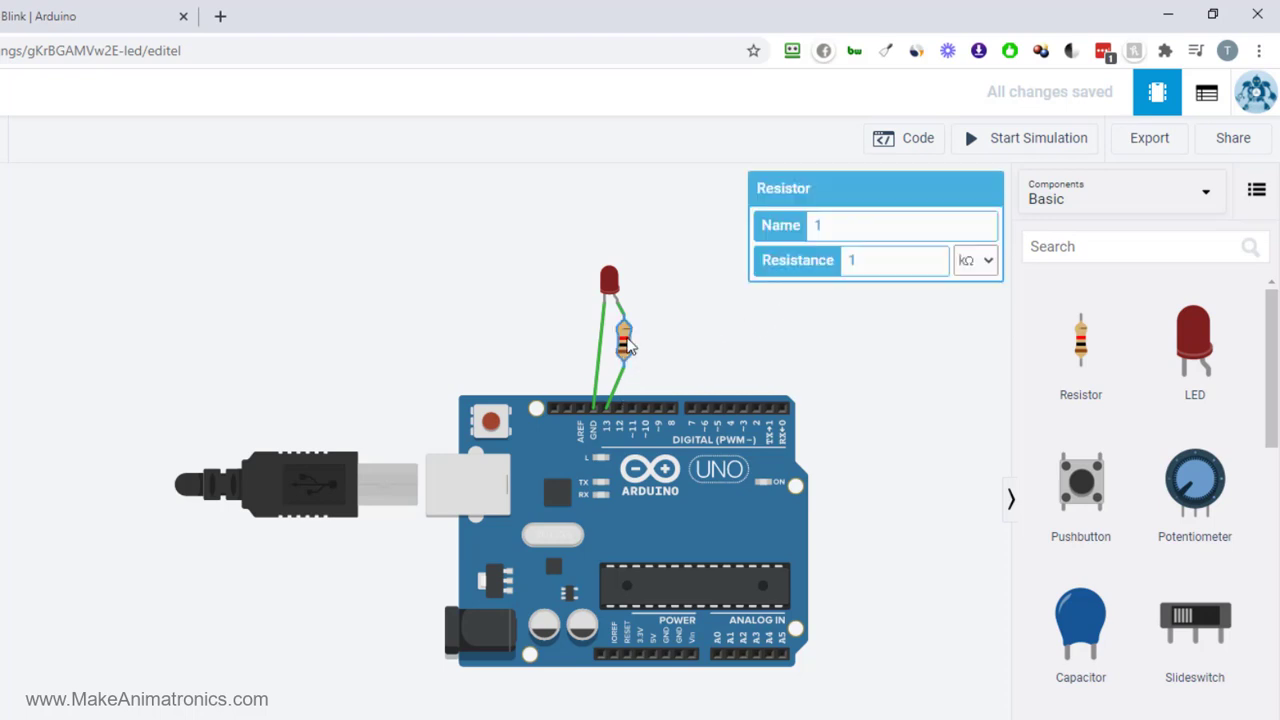
pyautogui.click(728, 337)
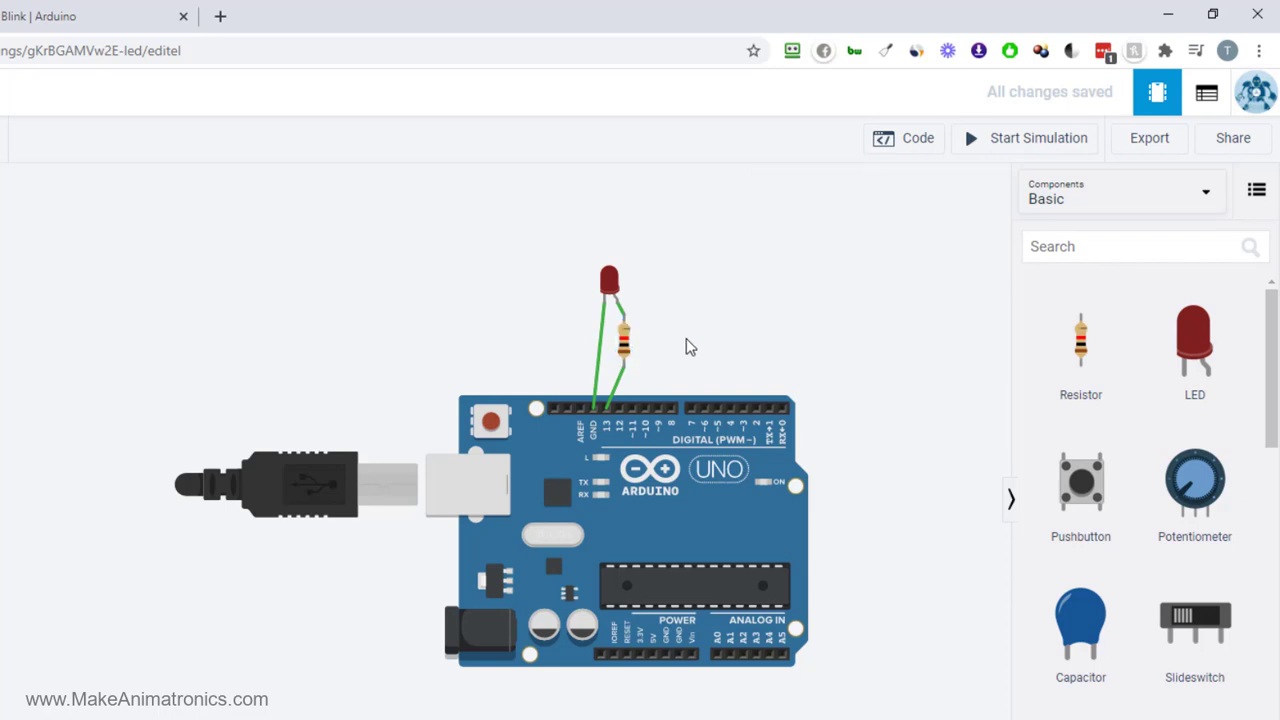
# Step: Start simulating the rewired circuit, then move the resistor left beneath the LED
pyautogui.click(990, 140)
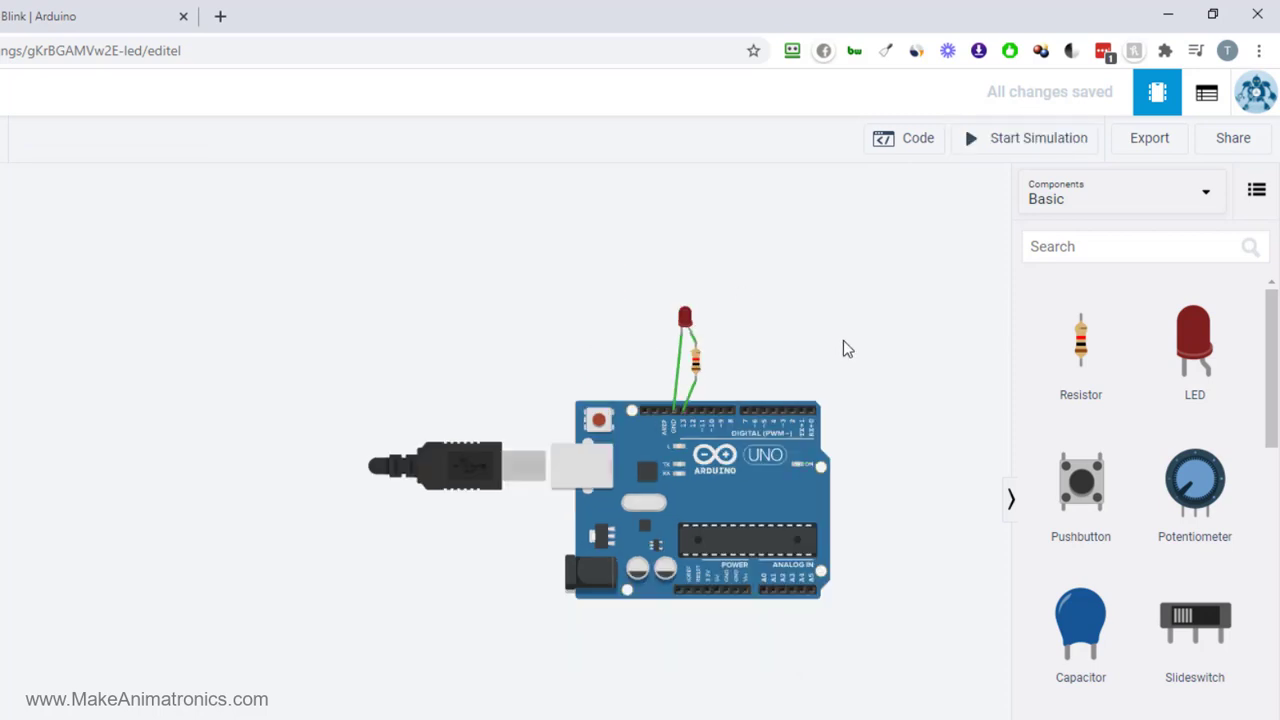
pyautogui.click(682, 318)
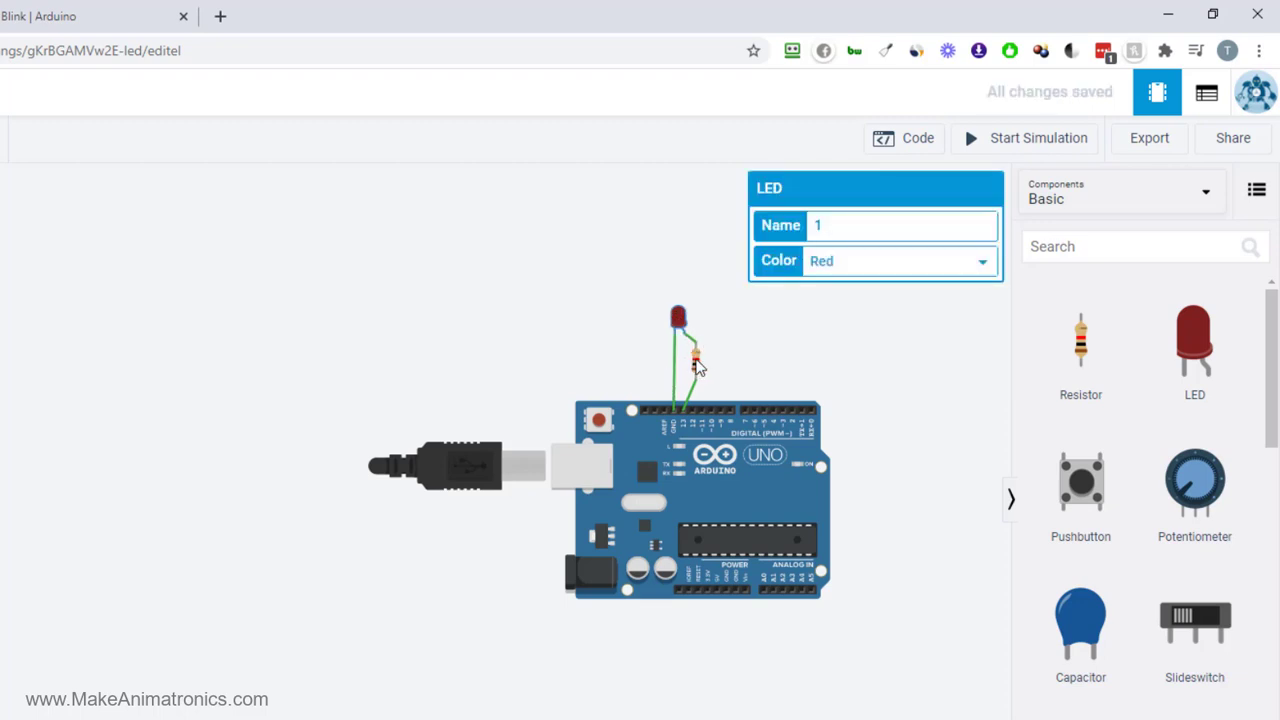
pyautogui.moveTo(697, 366); pyautogui.dragTo(683, 373)
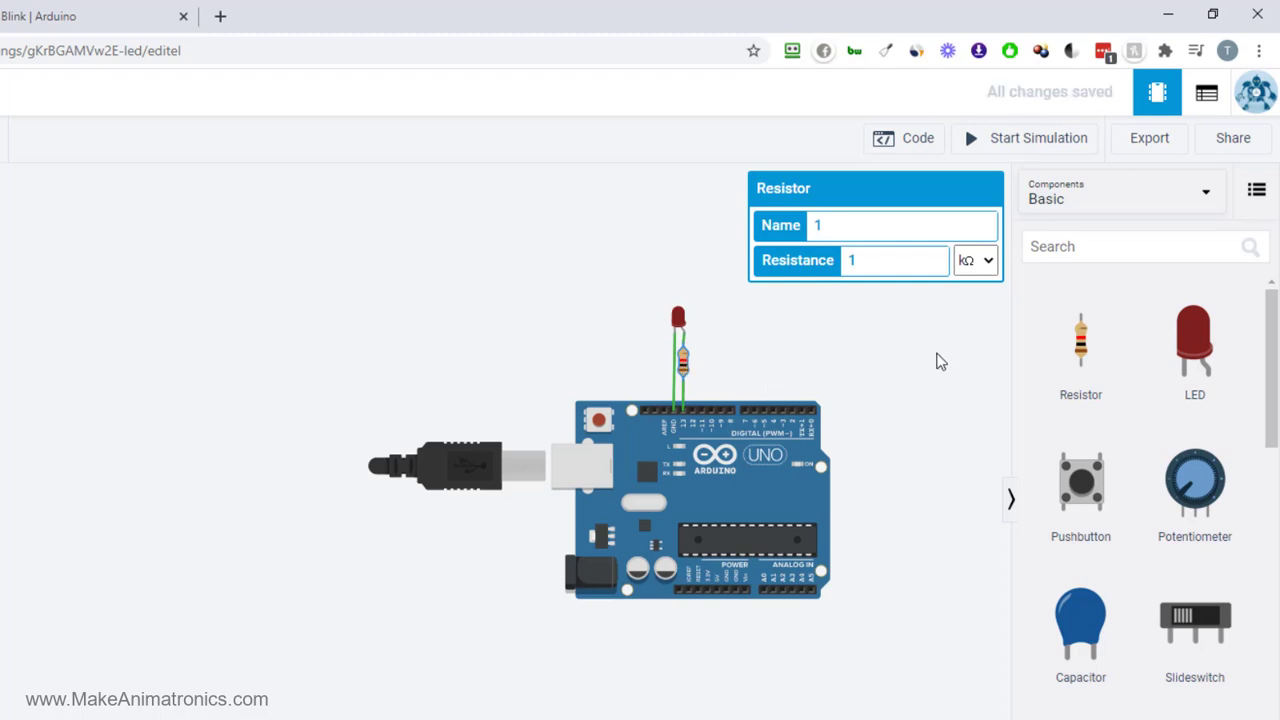
pyautogui.click(929, 373)
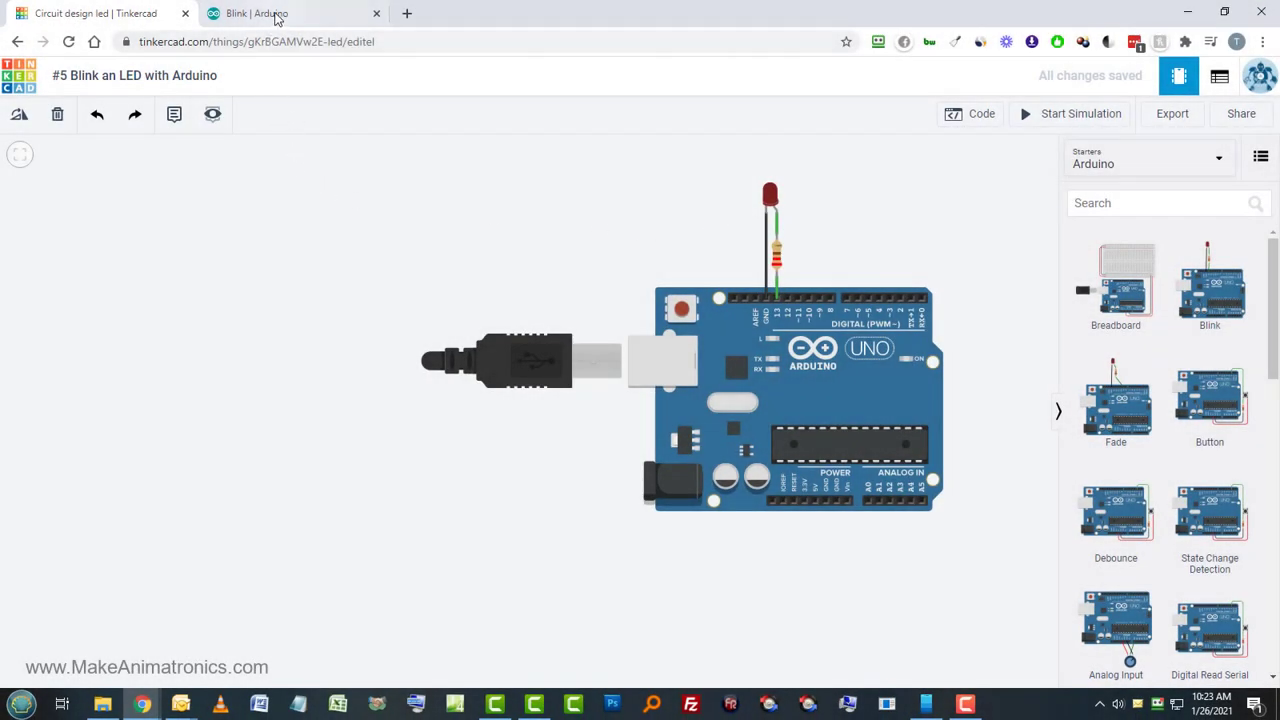
# Step: Switch to the Arduino Blink tutorial and scroll down to the Blink.ino code listing
pyautogui.click(278, 17)
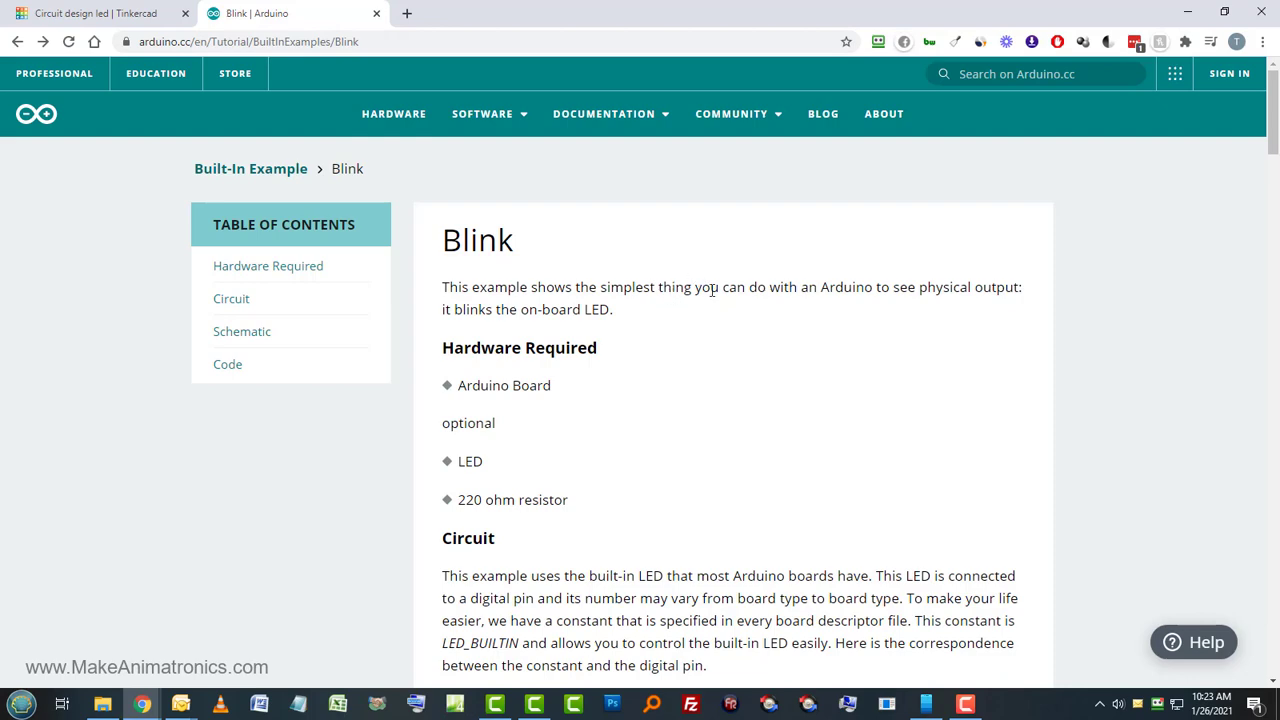
pyautogui.scroll(-3, 714, 300)
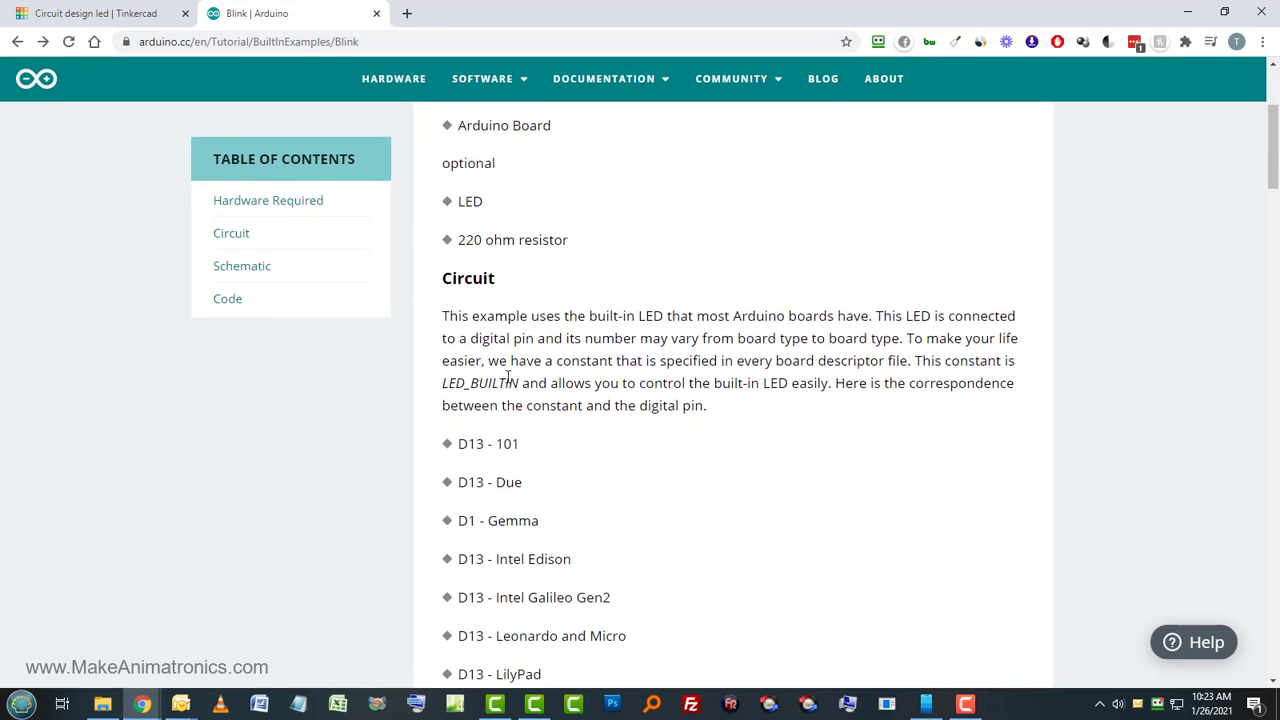
pyautogui.scroll(-5, 601, 347)
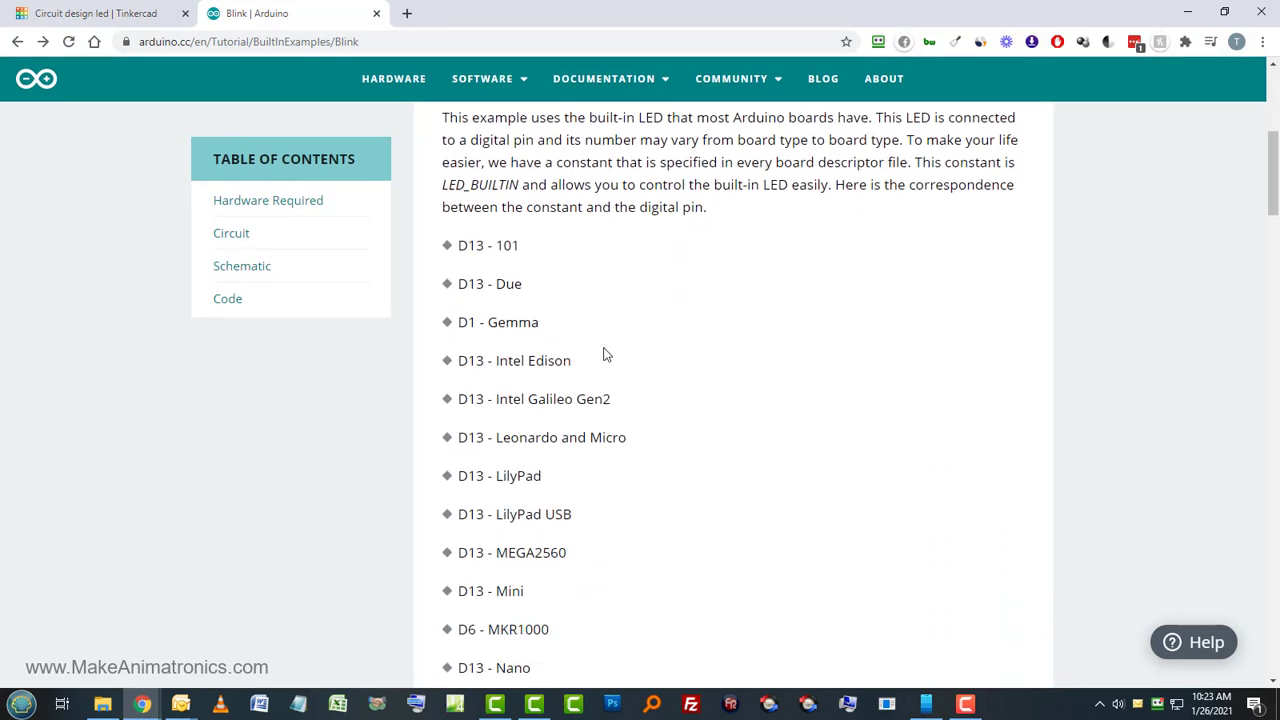
pyautogui.scroll(-4, 603, 353)
pyautogui.scroll(-3, 603, 355)
pyautogui.scroll(-5, 603, 355)
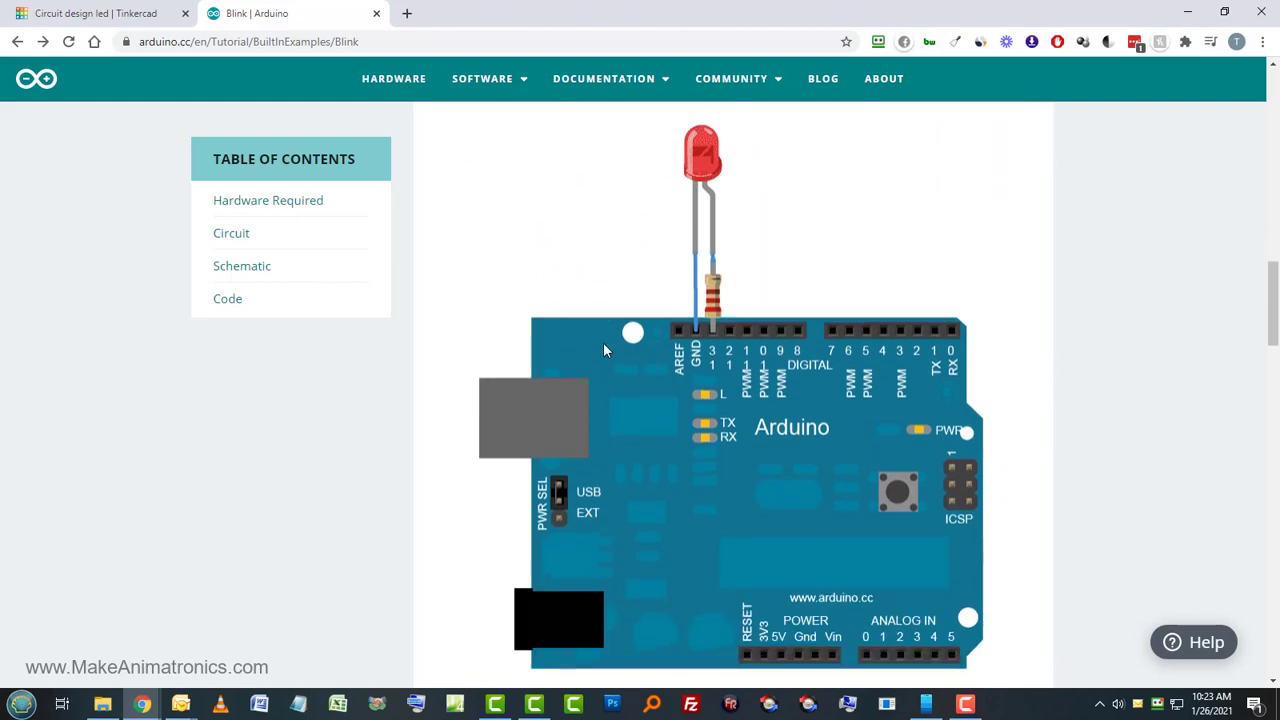
pyautogui.scroll(-3, 557, 360)
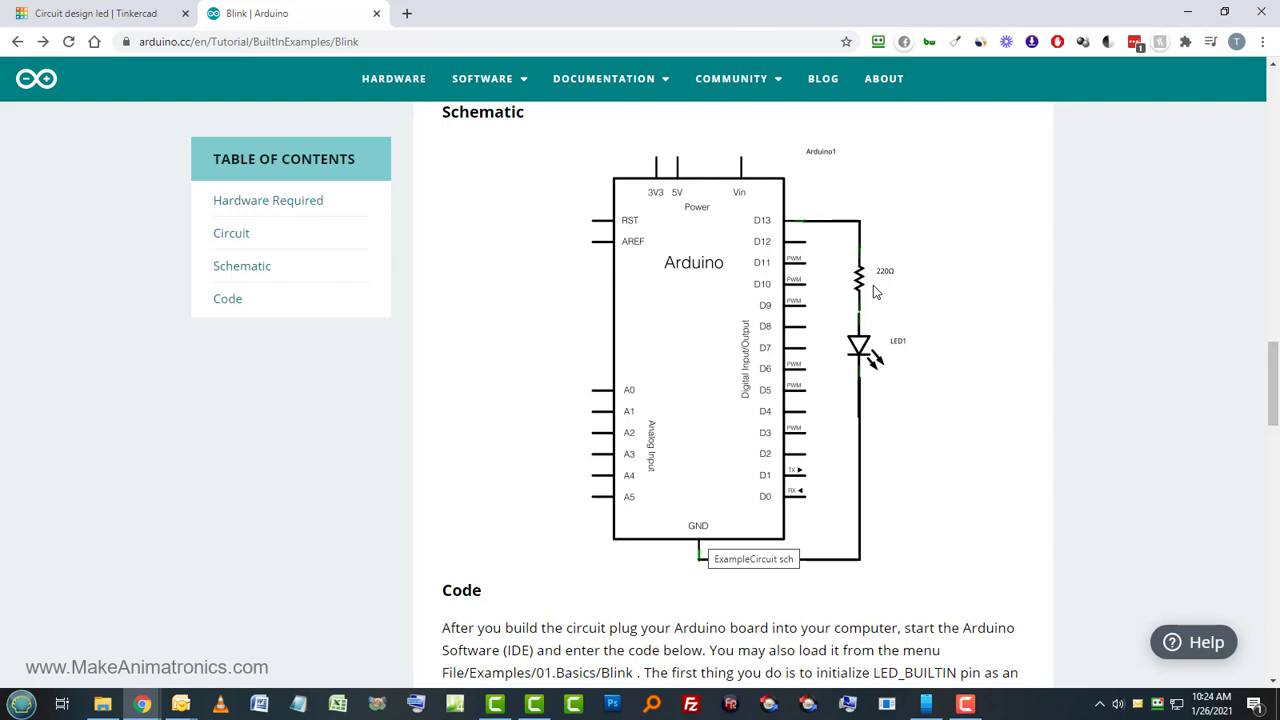
pyautogui.scroll(-3, 797, 374)
pyautogui.scroll(-3, 672, 438)
pyautogui.scroll(-4, 665, 415)
pyautogui.scroll(-3, 666, 412)
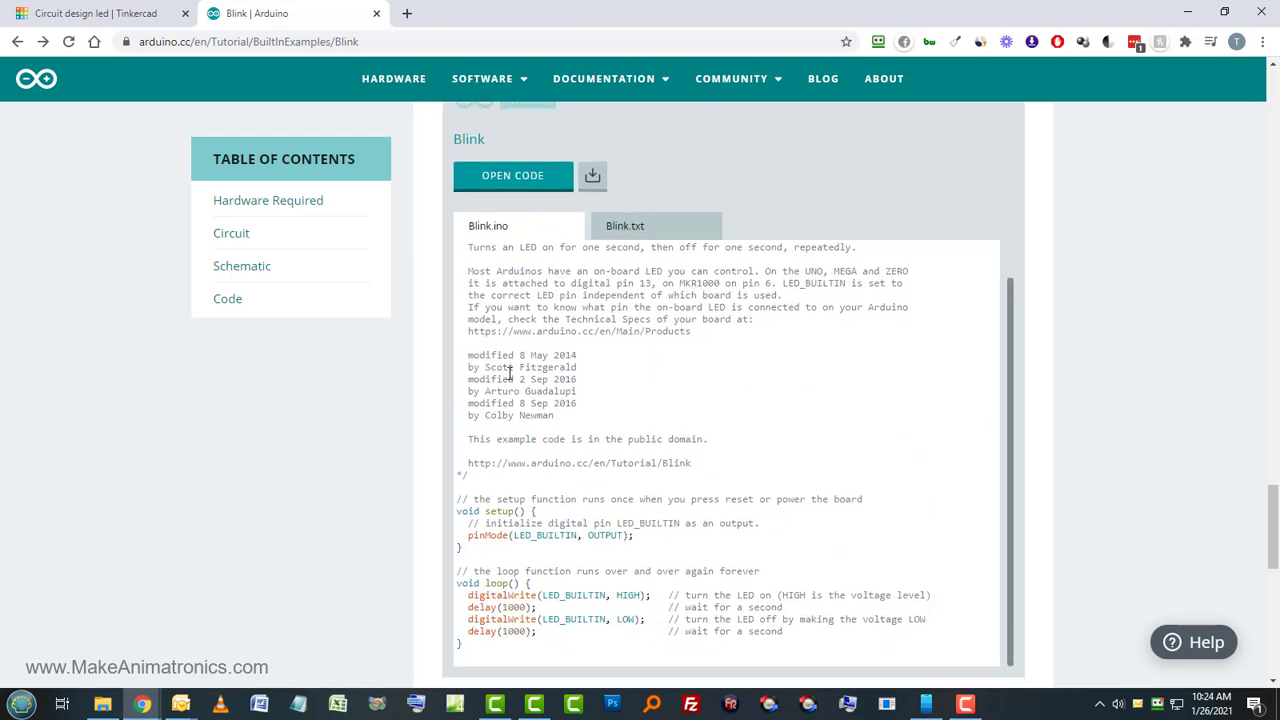
# Step: Return to the Tinkercad circuit and show the Blocks code editor
pyautogui.hotkey('ctrl', 'pageup')
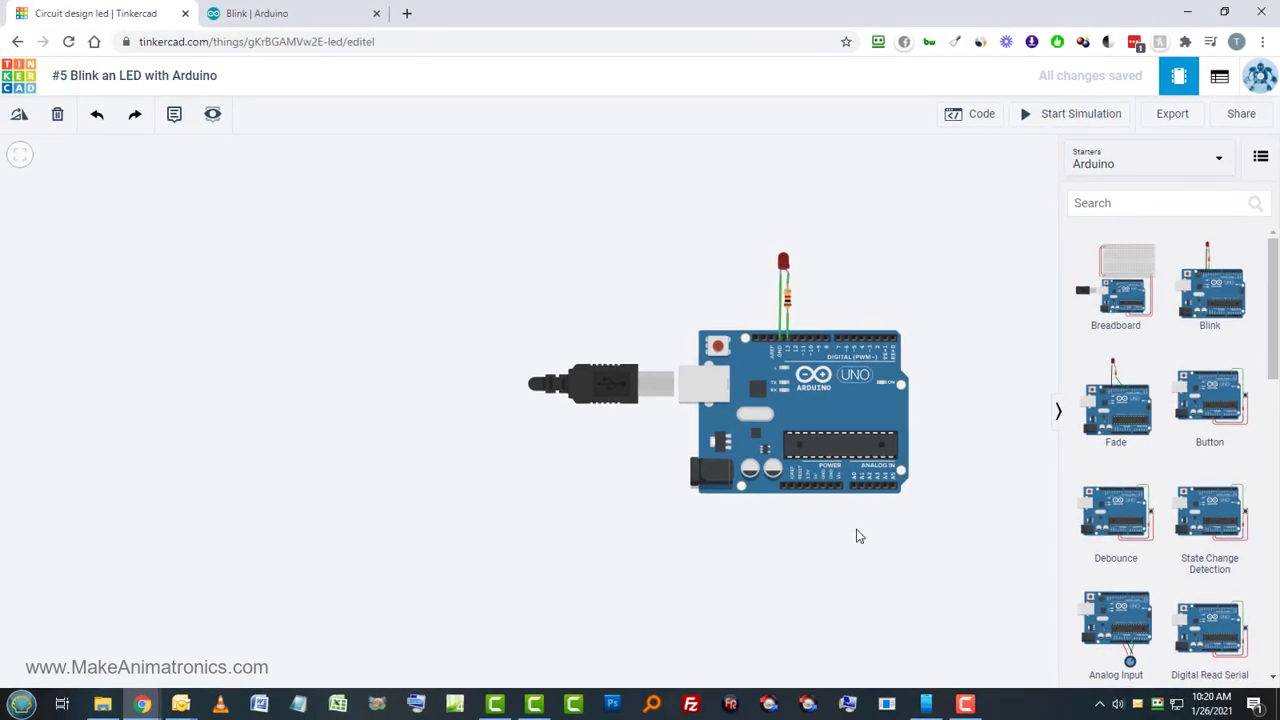
pyautogui.click(971, 117)
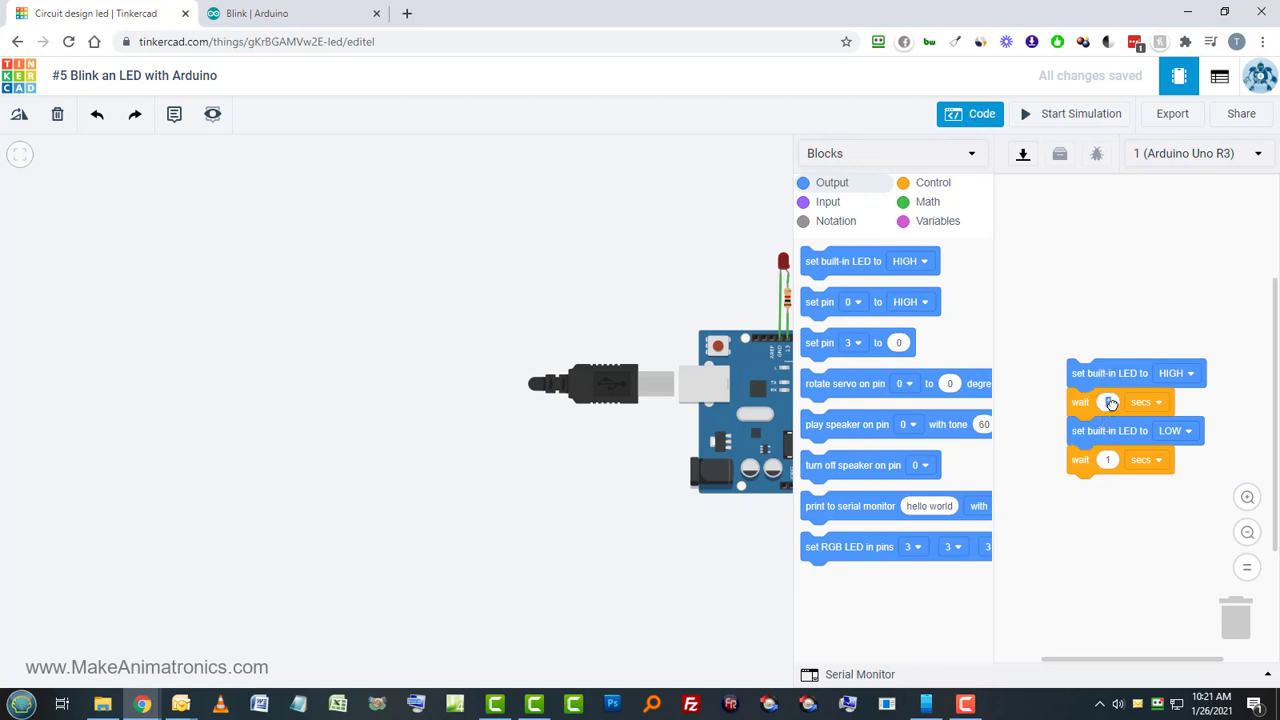
# Step: Change both wait block durations from 1 to 2 seconds
pyautogui.click(1107, 402)
pyautogui.click(1107, 460)
# Step: Start the simulation with 2-second waits and hide the code editor
pyautogui.click(1079, 118)
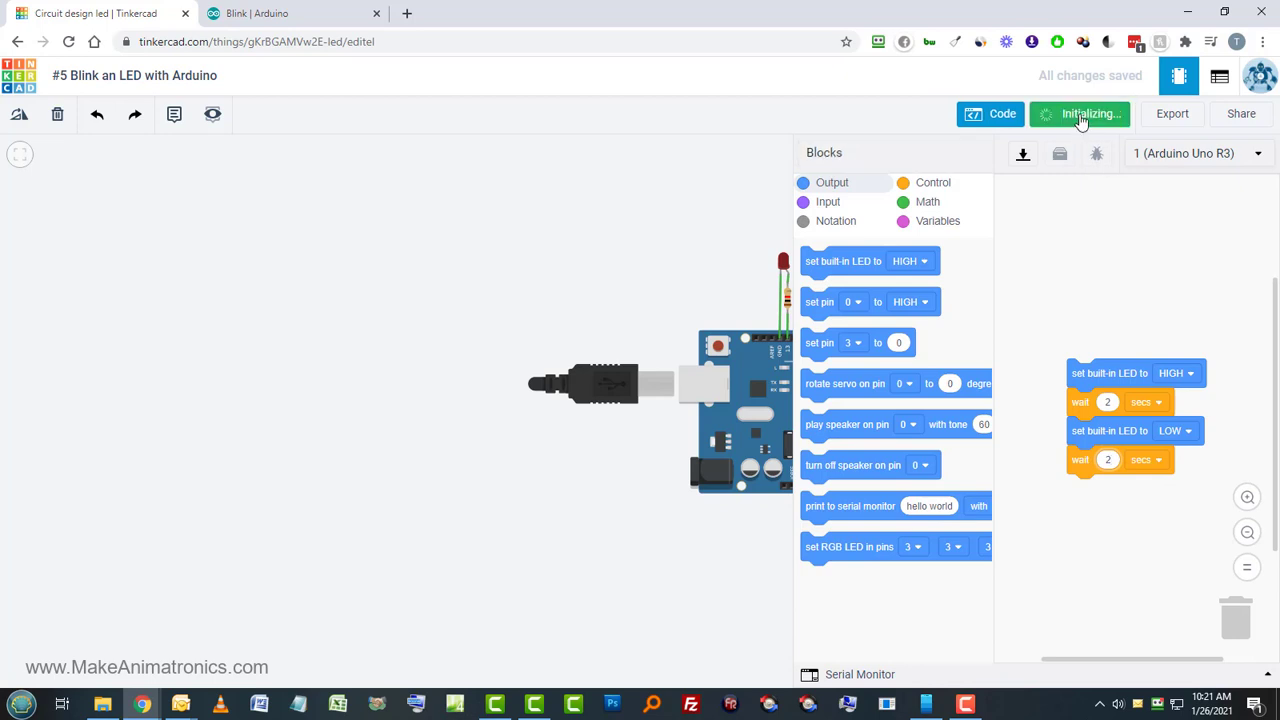
pyautogui.click(975, 118)
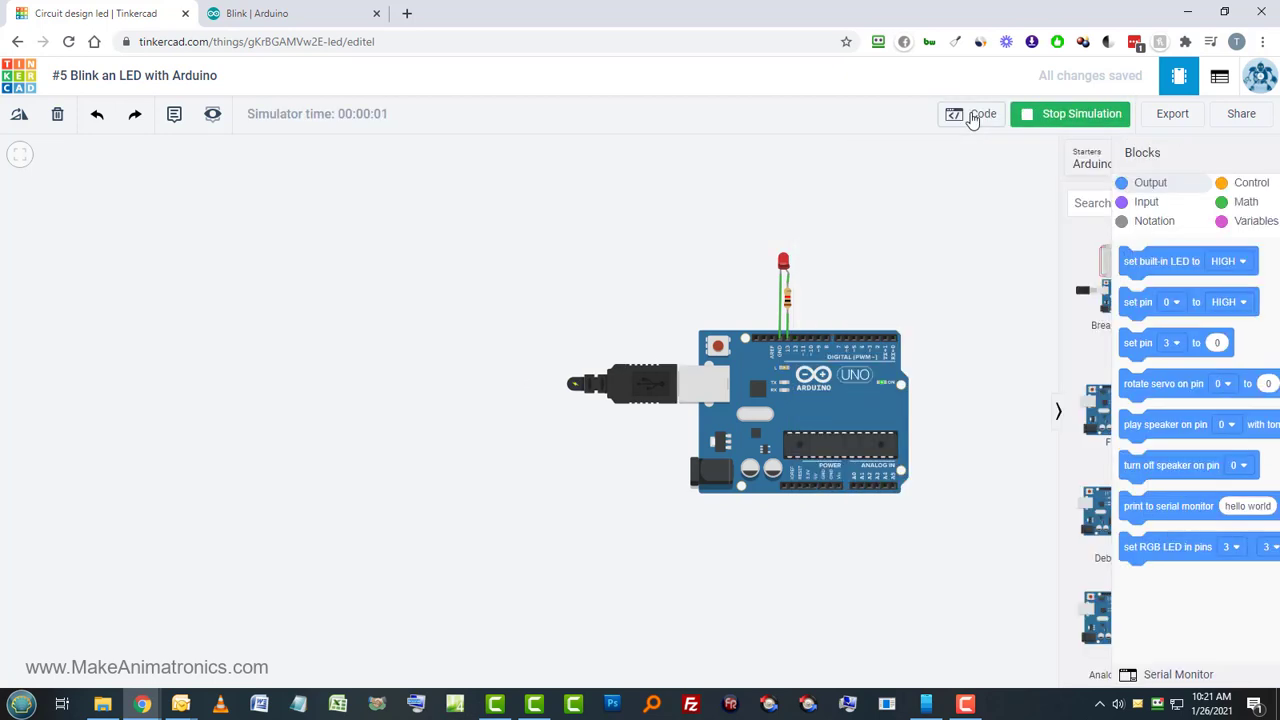